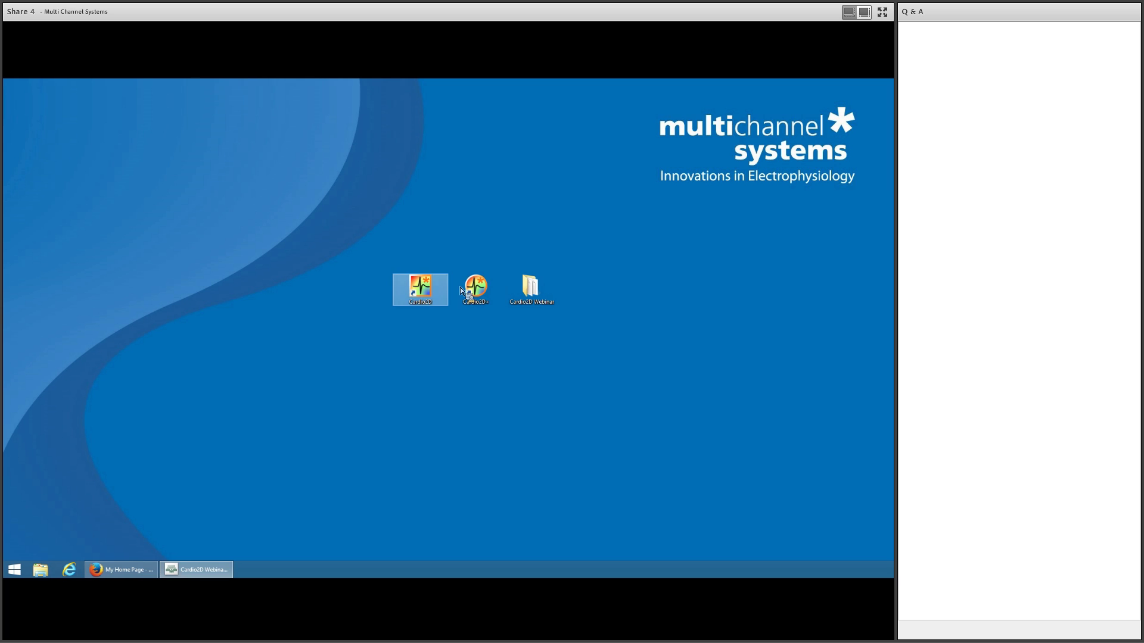
- Launch Cardio2D with the MEA2100 amplifier and MEA_1 set to the MEA_8x8_200_30 layout
{"action": "double_click", "coordinate": [420, 288]}
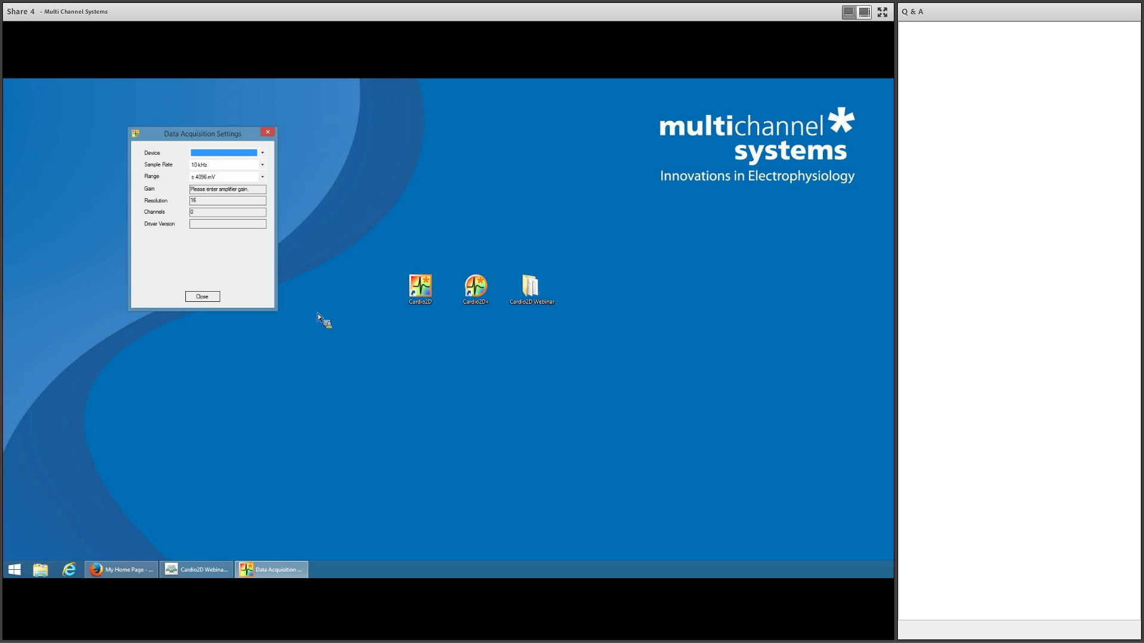
{"action": "left_click", "coordinate": [262, 153]}
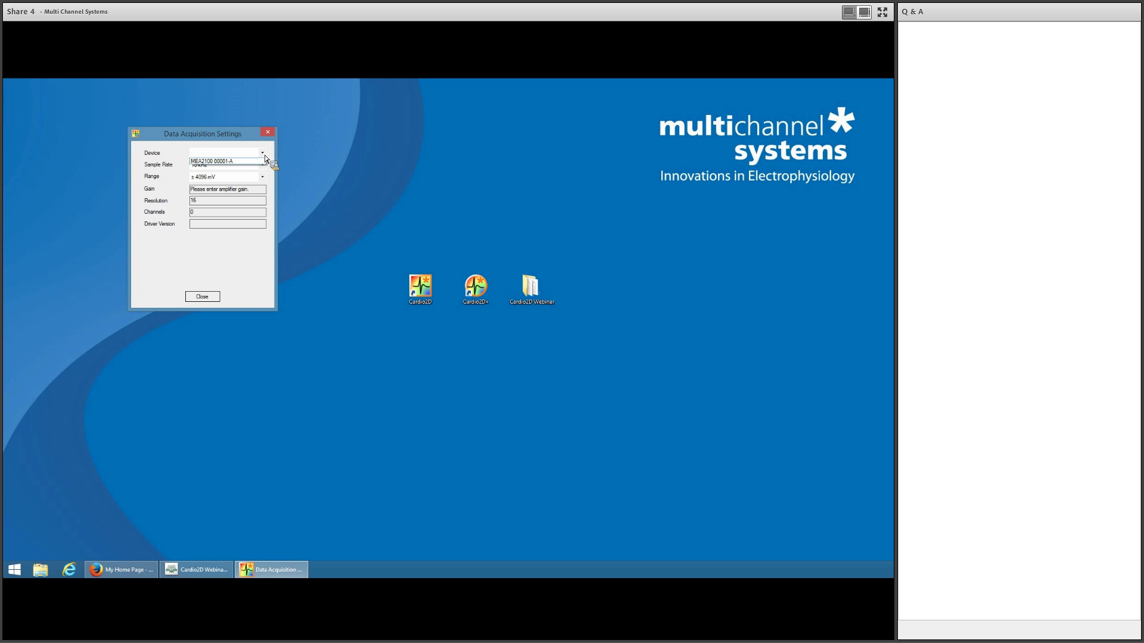
{"action": "left_click", "coordinate": [232, 162]}
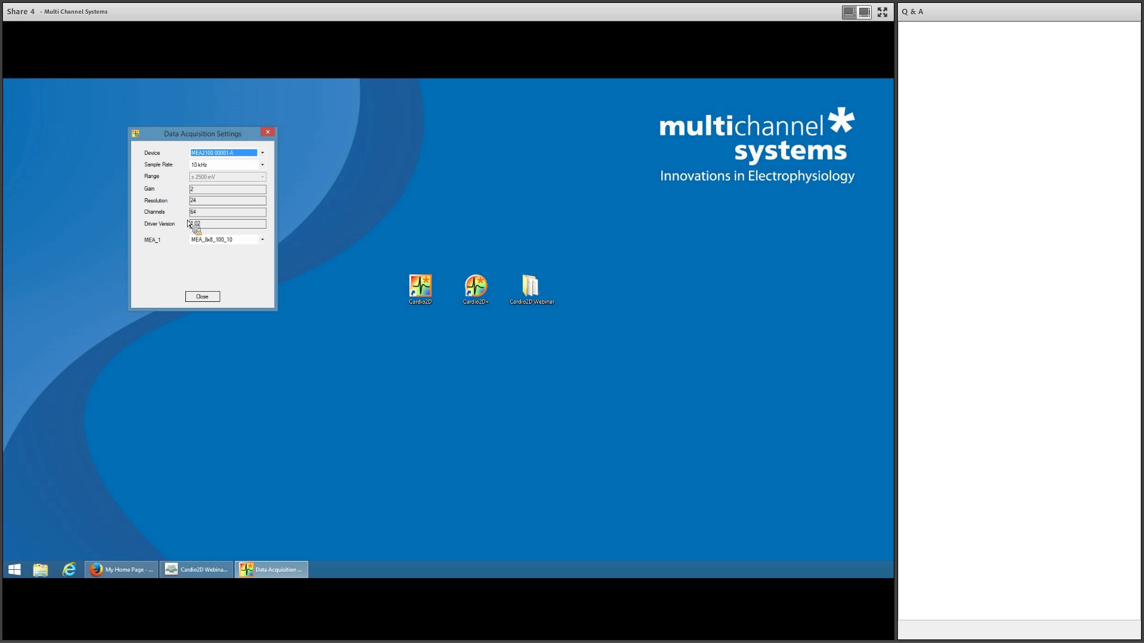
{"action": "left_click", "coordinate": [262, 240]}
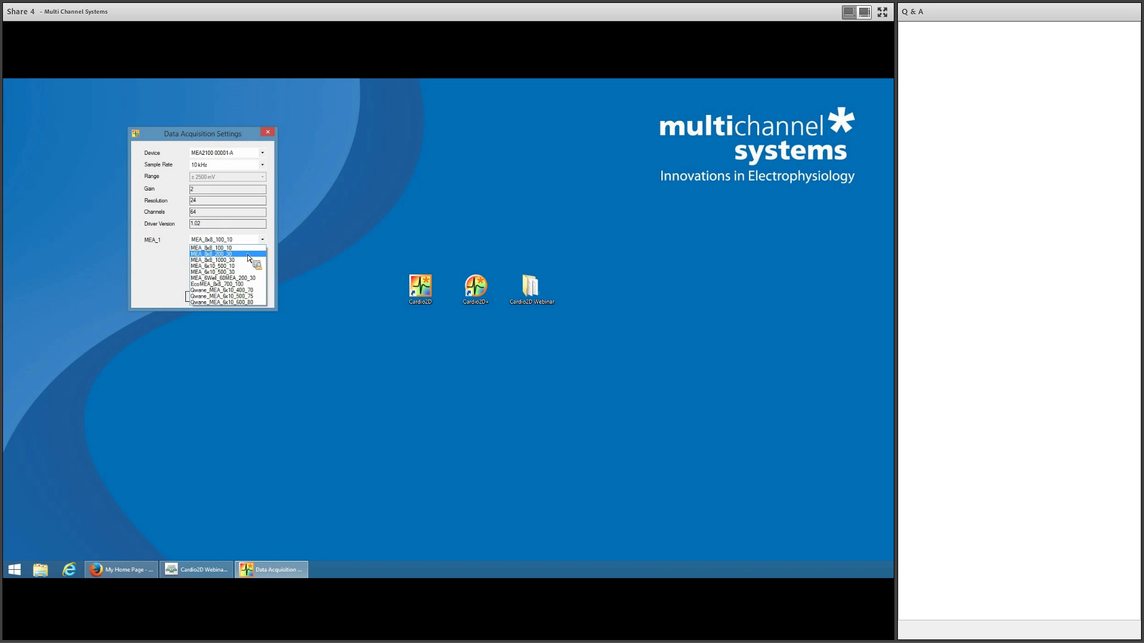
{"action": "left_click", "coordinate": [248, 258]}
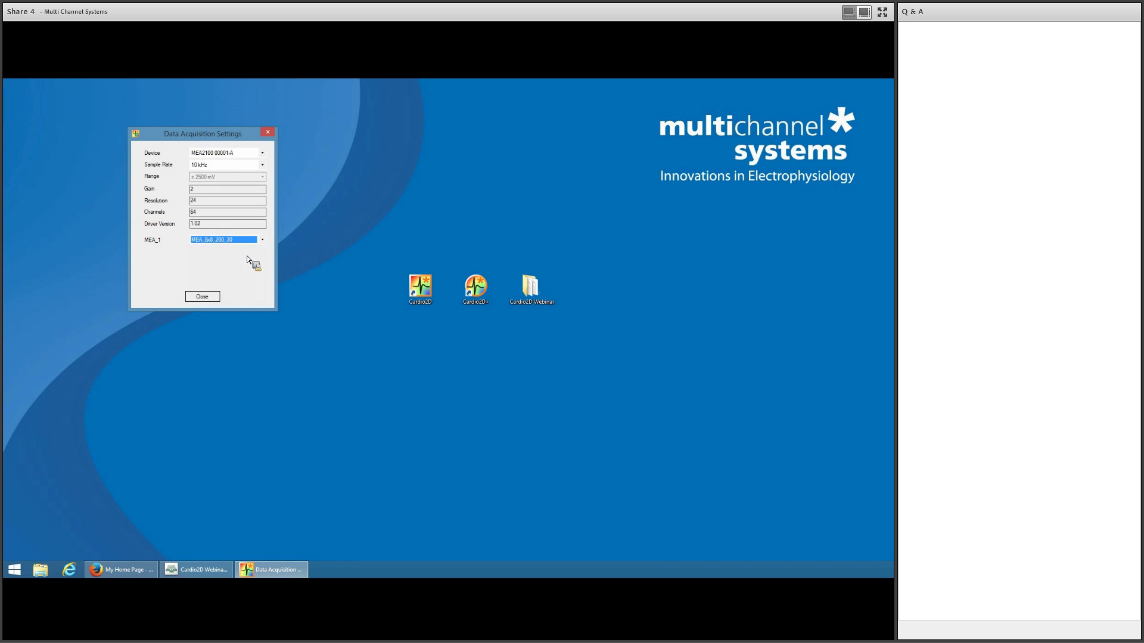
{"action": "left_click", "coordinate": [202, 296]}
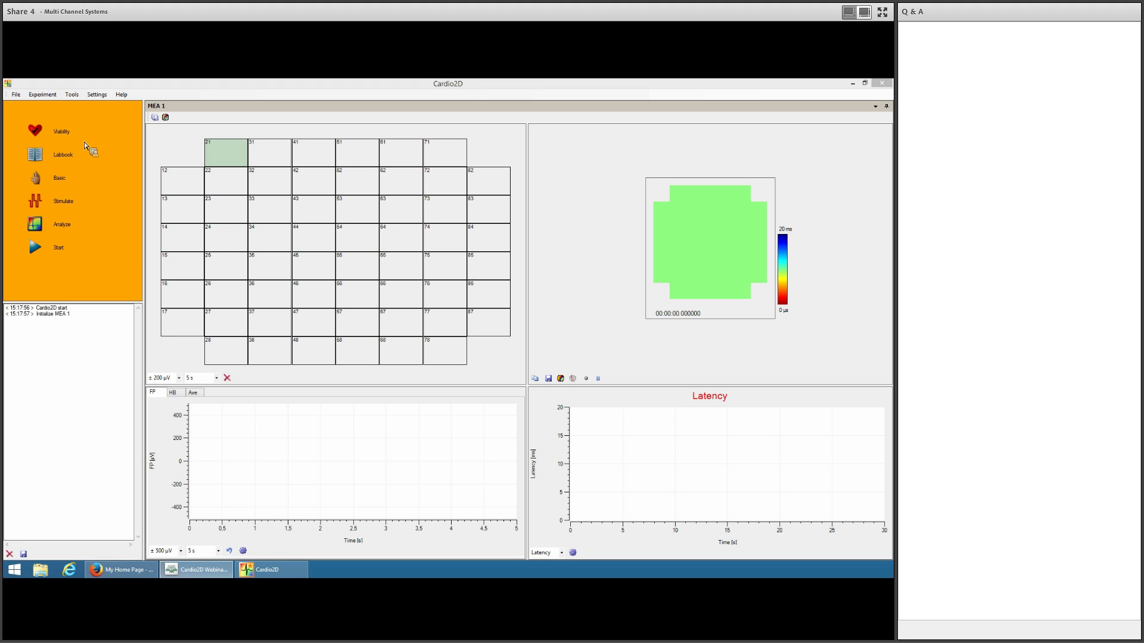
- Start the viability check, rescale the electrode grid, and set the single trace to ±2000 µV
{"action": "left_click", "coordinate": [38, 131]}
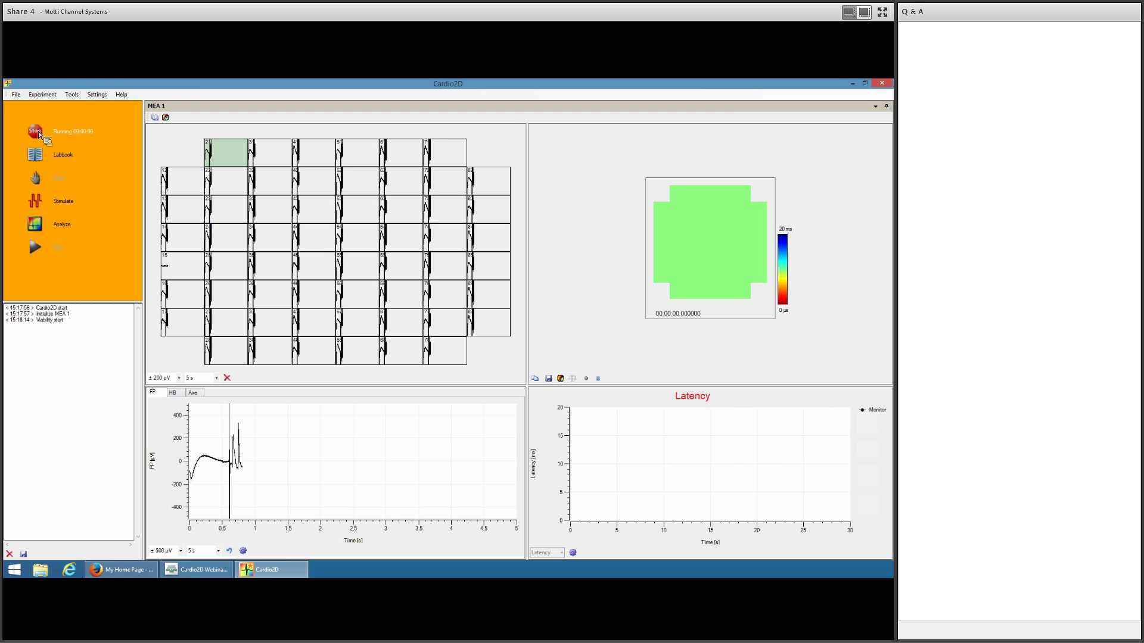
{"action": "left_click", "coordinate": [179, 378]}
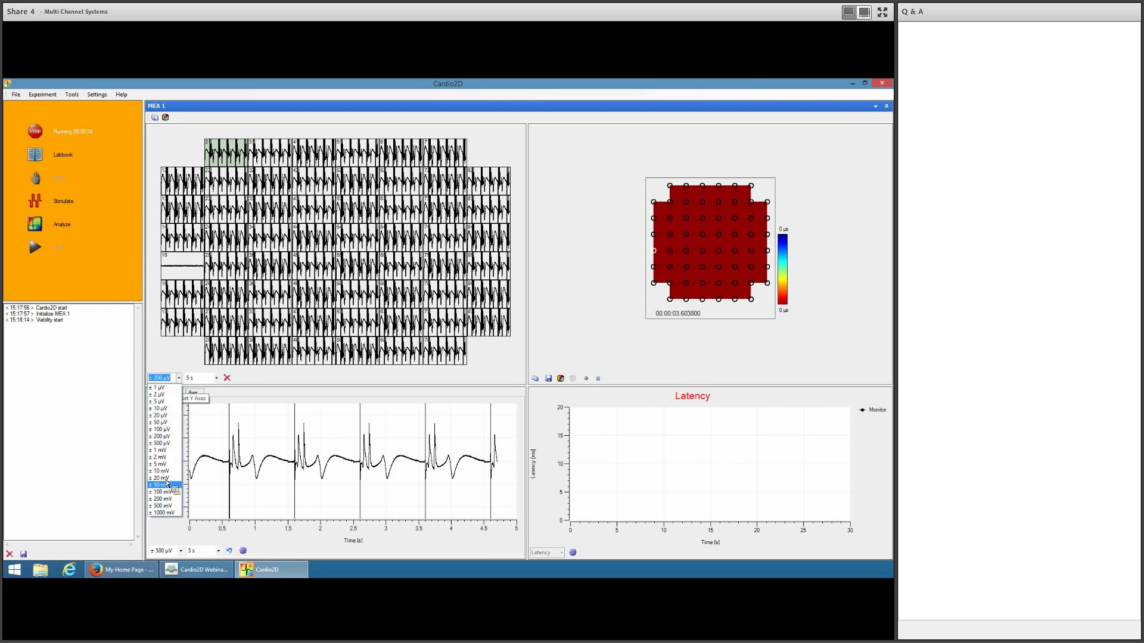
{"action": "left_click", "coordinate": [164, 451]}
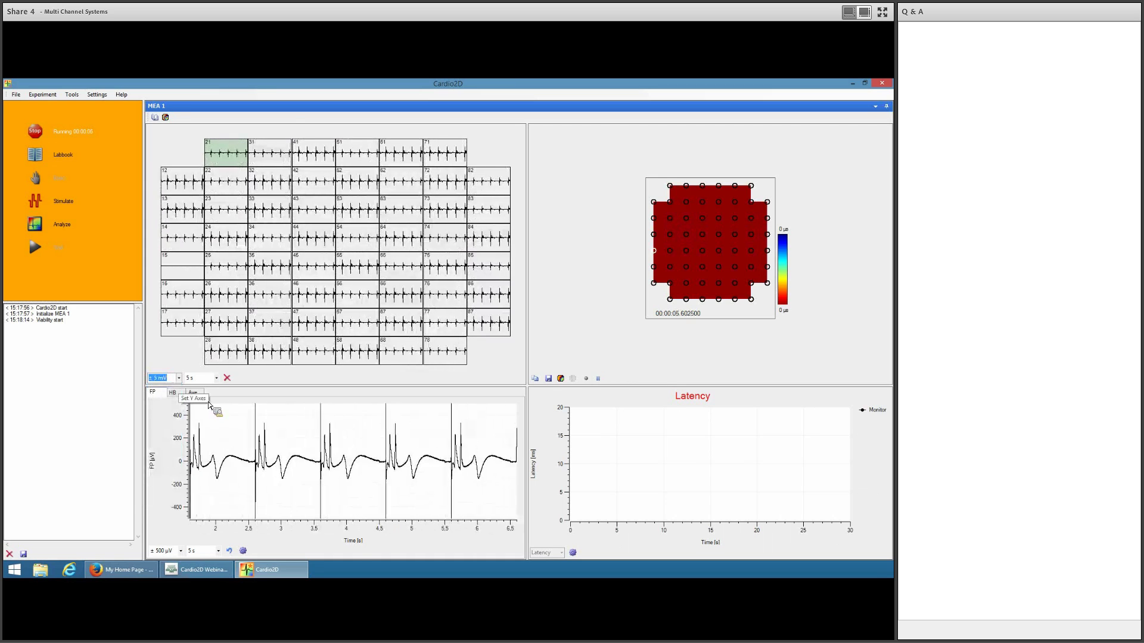
{"action": "left_click", "coordinate": [181, 553]}
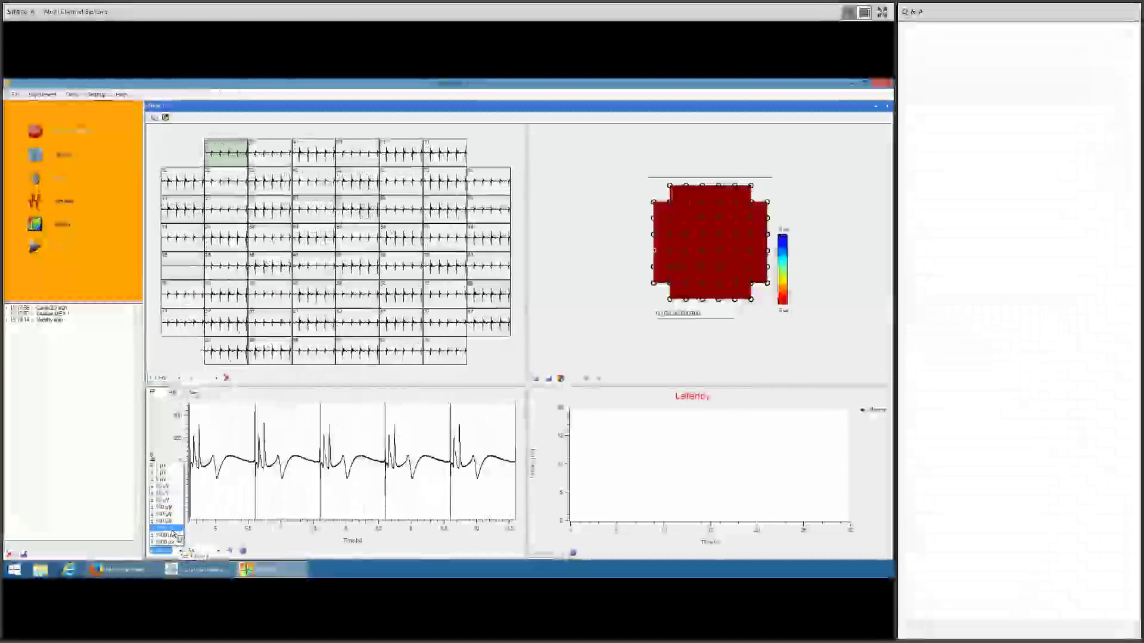
{"action": "left_click", "coordinate": [169, 535]}
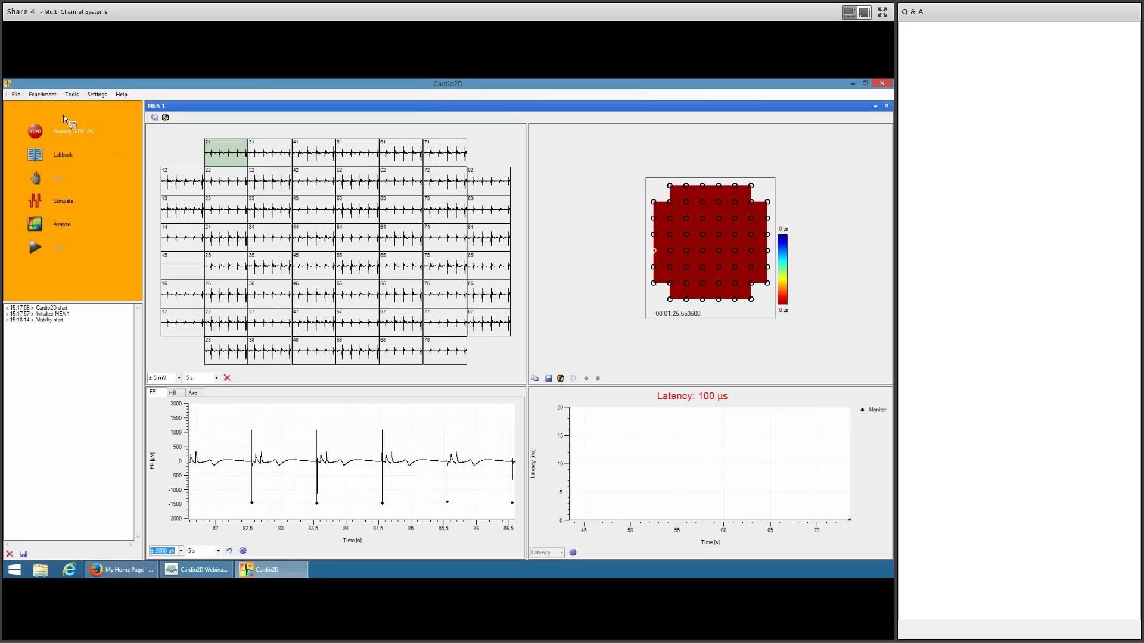
- Stop the viability check, then review and close the Labbook settings
{"action": "left_click", "coordinate": [38, 134]}
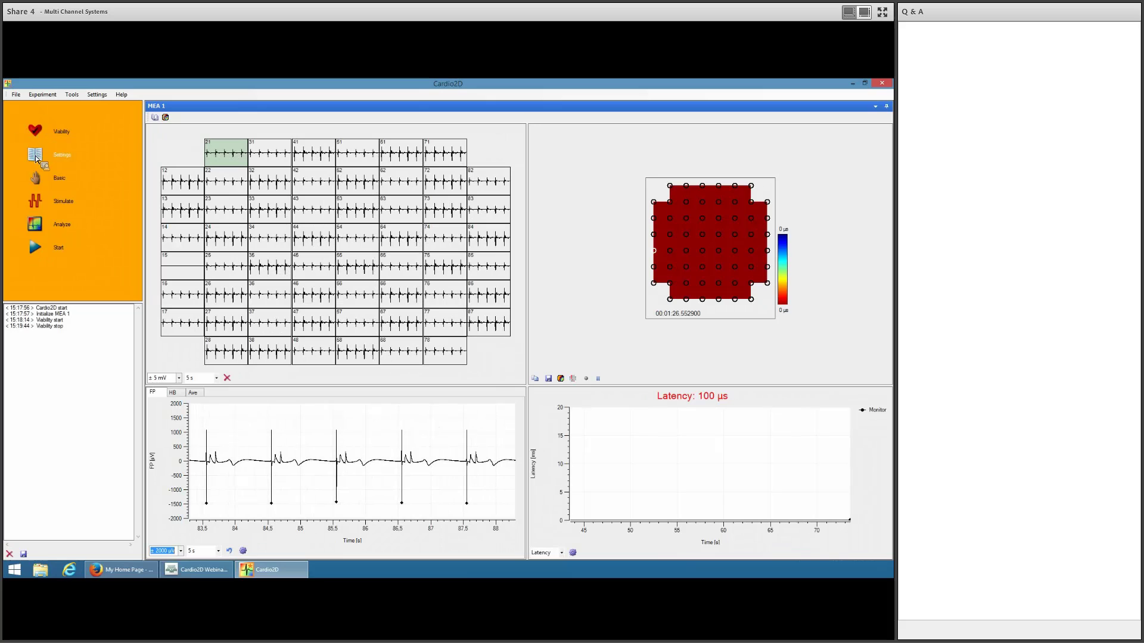
{"action": "left_click", "coordinate": [36, 159]}
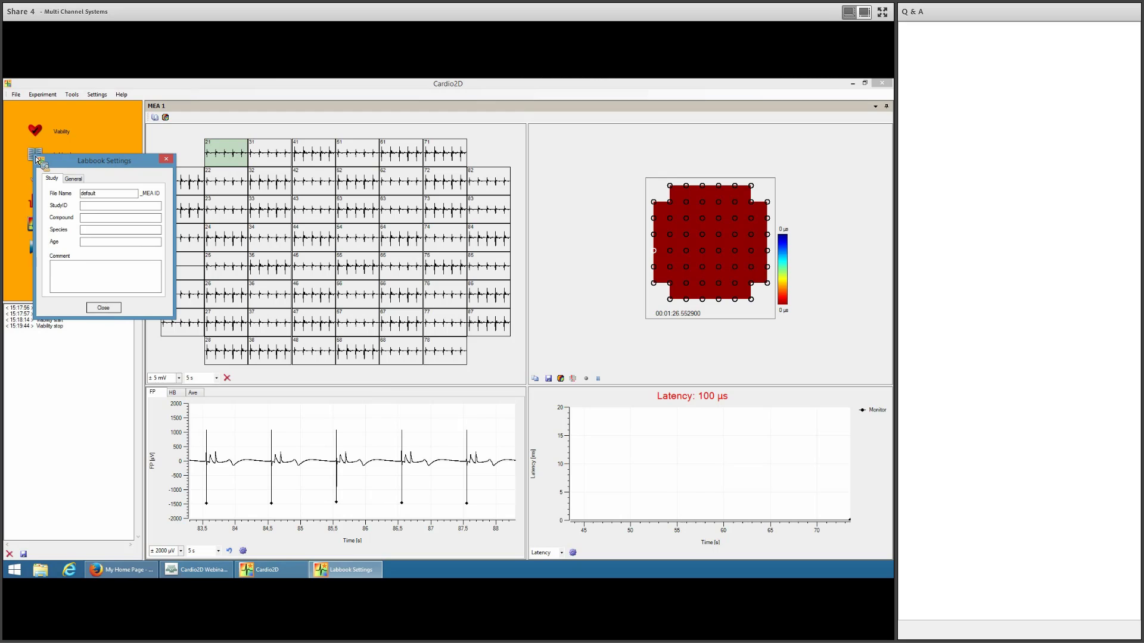
{"action": "left_click", "coordinate": [103, 307]}
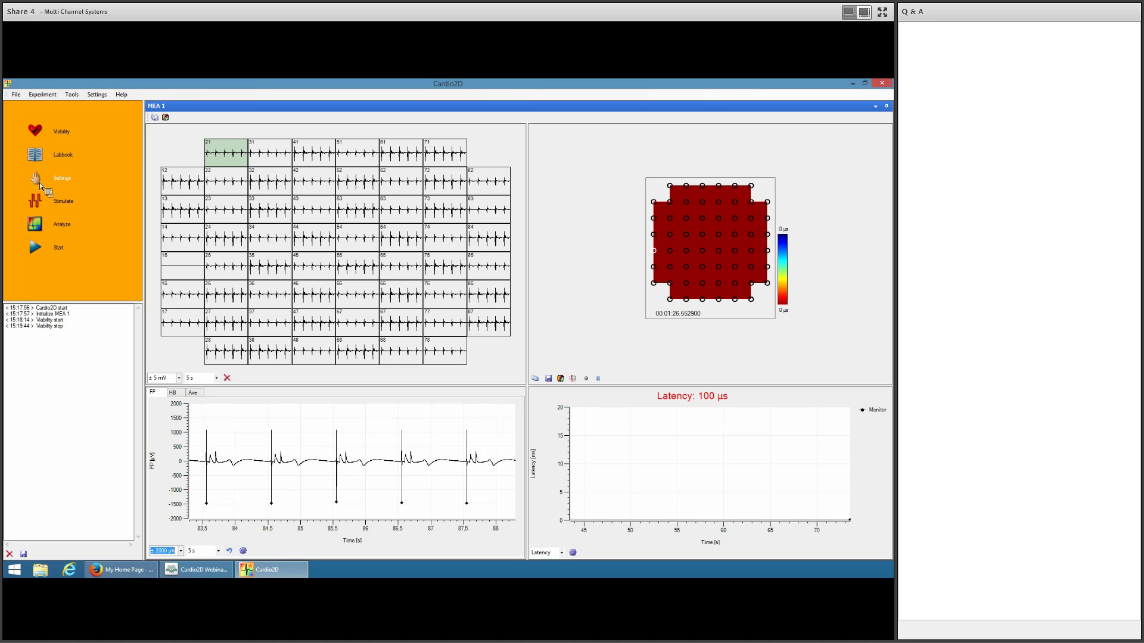
{"action": "left_click", "coordinate": [57, 97]}
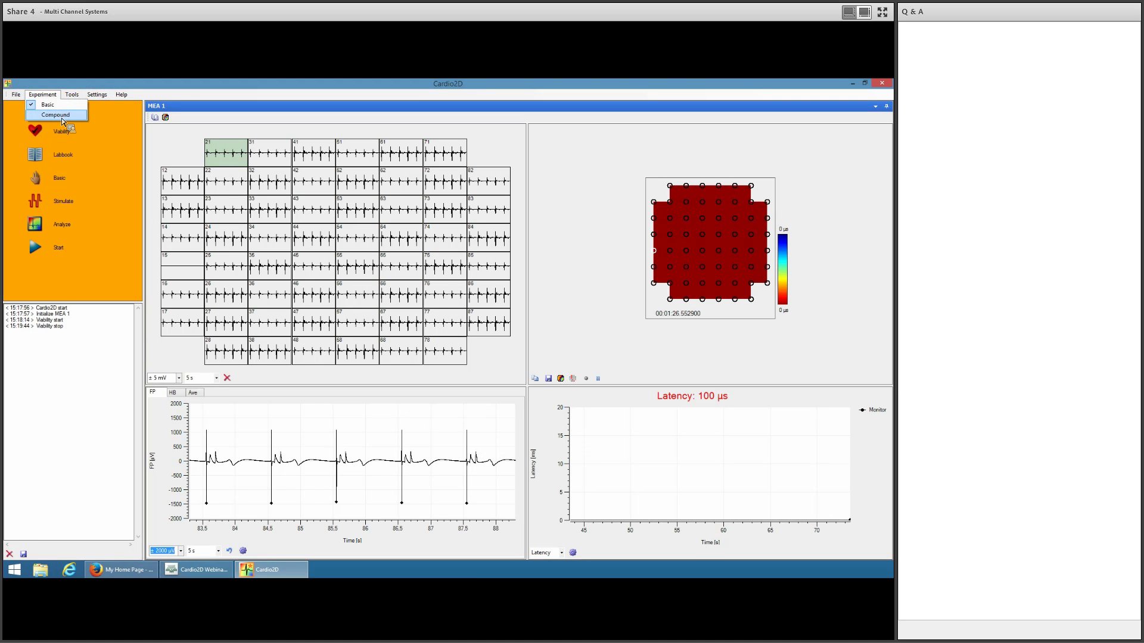
{"action": "left_click", "coordinate": [62, 115]}
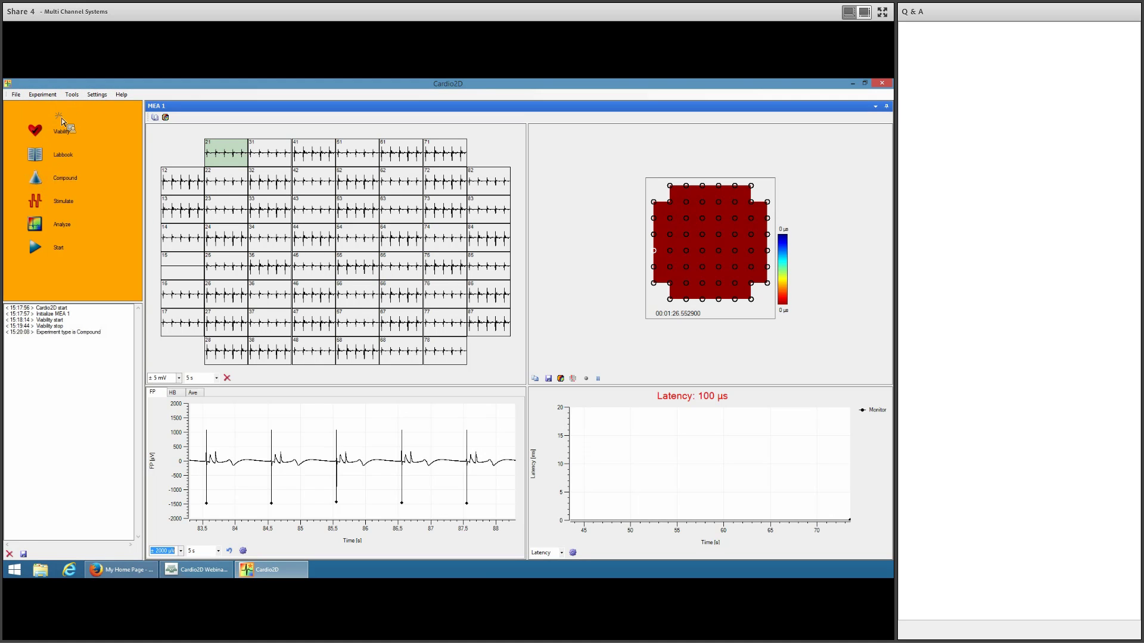
{"action": "left_click", "coordinate": [37, 177]}
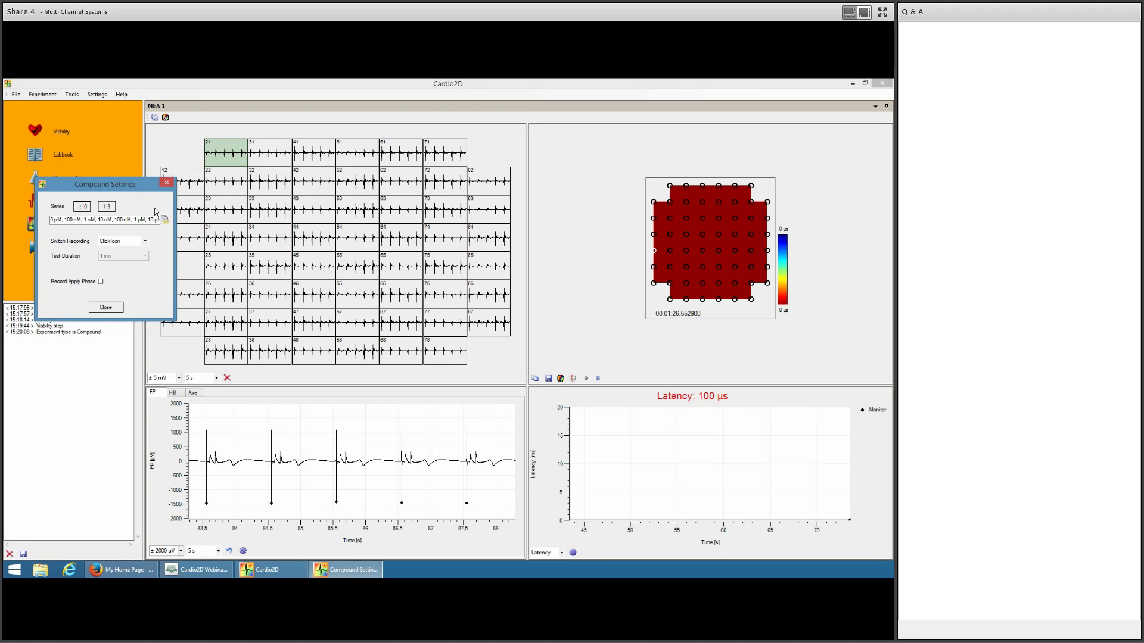
{"action": "left_click", "coordinate": [106, 308]}
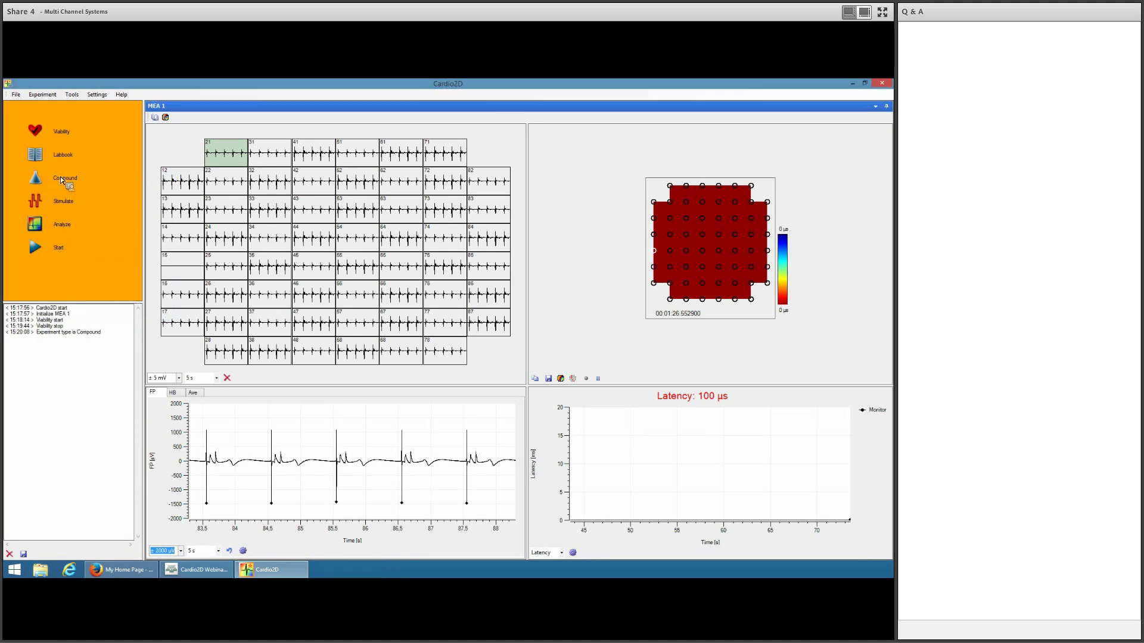
{"action": "left_click", "coordinate": [43, 94]}
{"action": "left_click", "coordinate": [50, 105]}
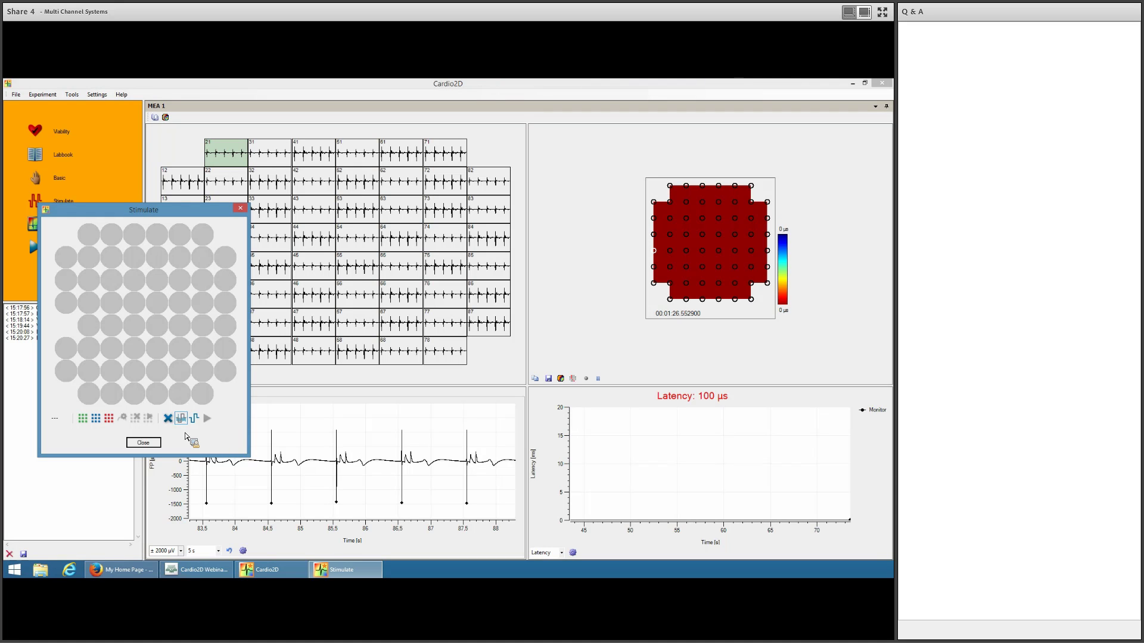
{"action": "left_click", "coordinate": [145, 443]}
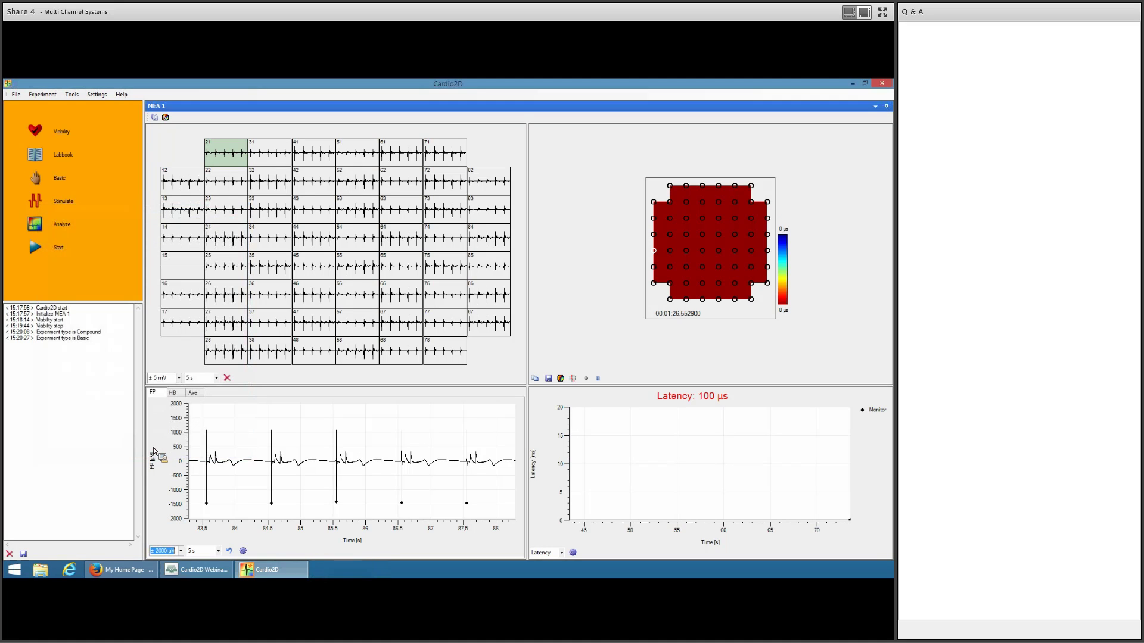
- Open Analyzer Settings from the sidebar, showing the HB Detection tab
{"action": "left_click", "coordinate": [39, 234]}
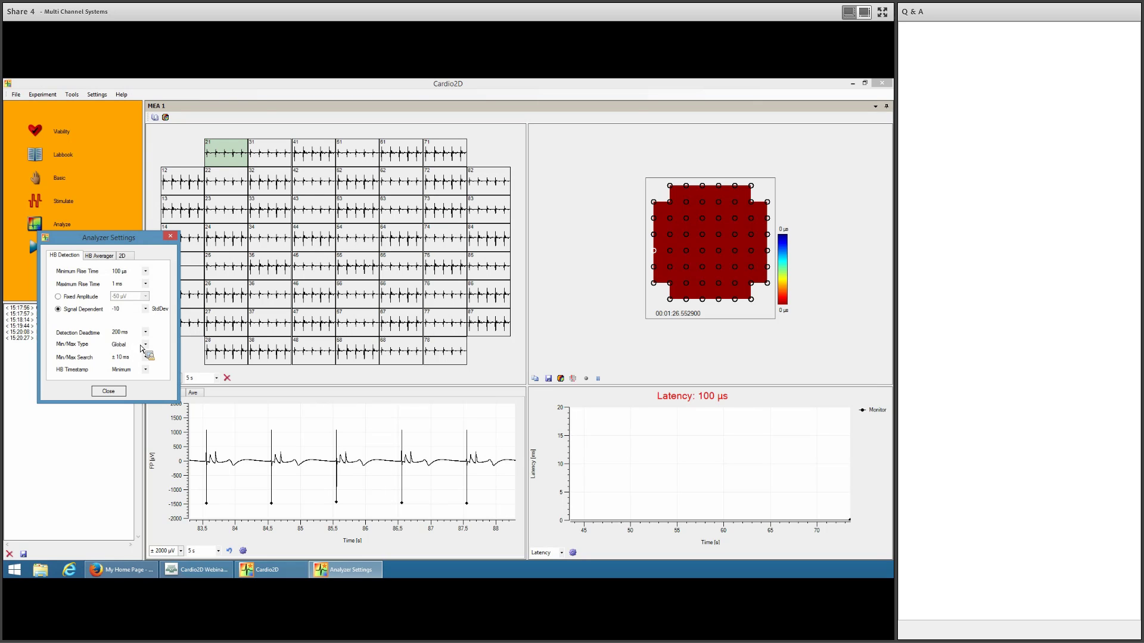
- Keep HB Timestamp at Minimum, review the HB Averager and 2D tabs, and close Analyzer Settings
{"action": "left_click", "coordinate": [147, 372]}
{"action": "left_click", "coordinate": [147, 378]}
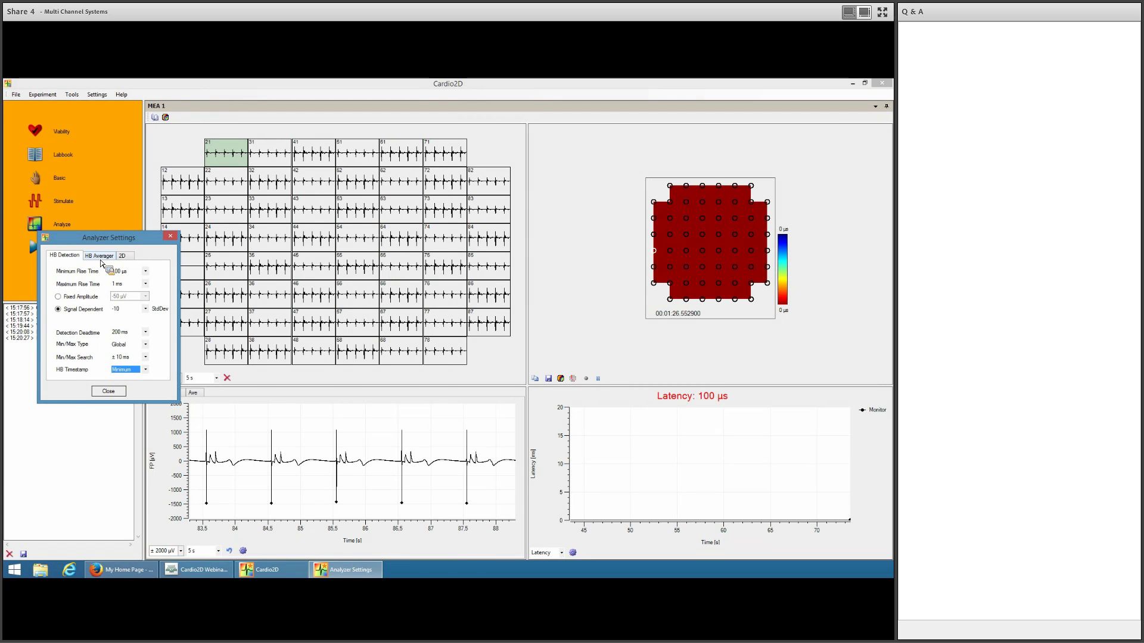
{"action": "left_click", "coordinate": [100, 256]}
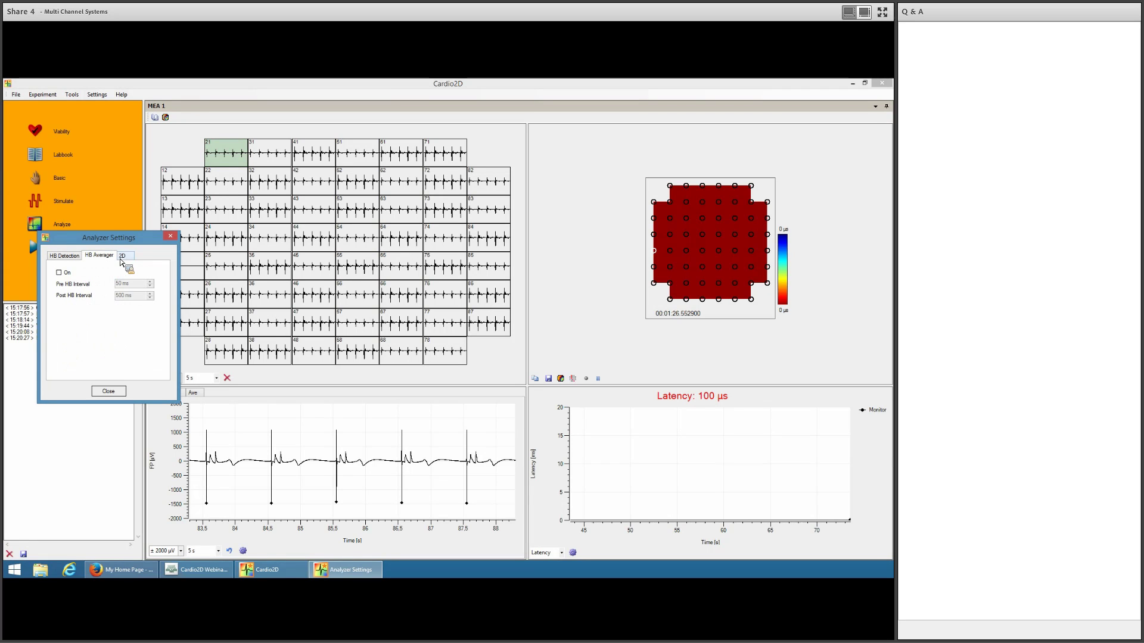
{"action": "left_click", "coordinate": [122, 256]}
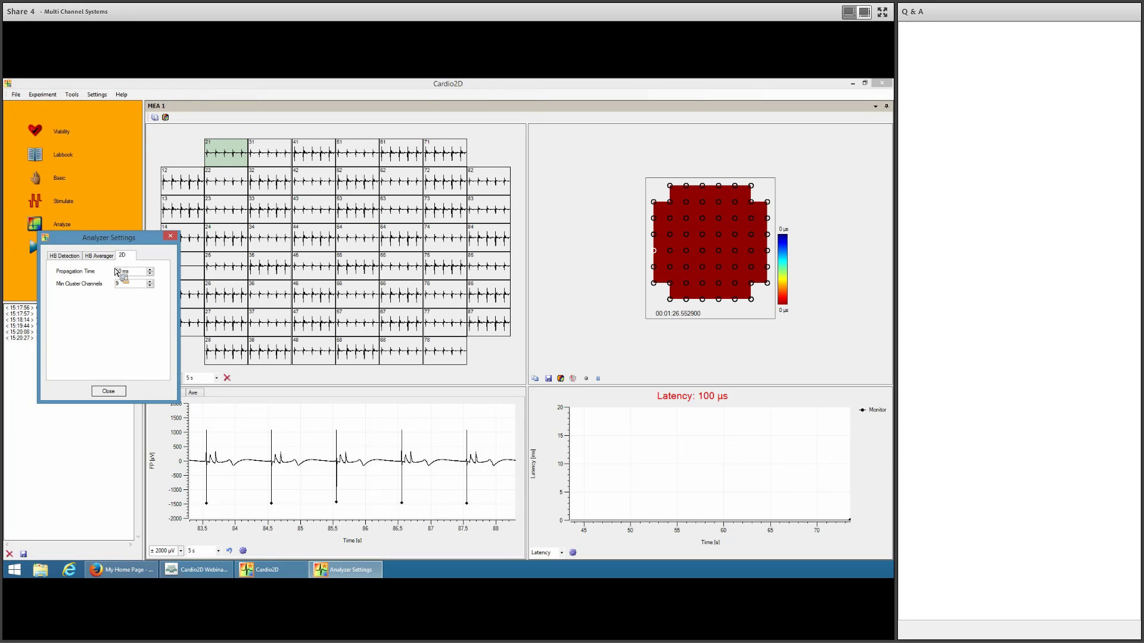
{"action": "left_click", "coordinate": [108, 391]}
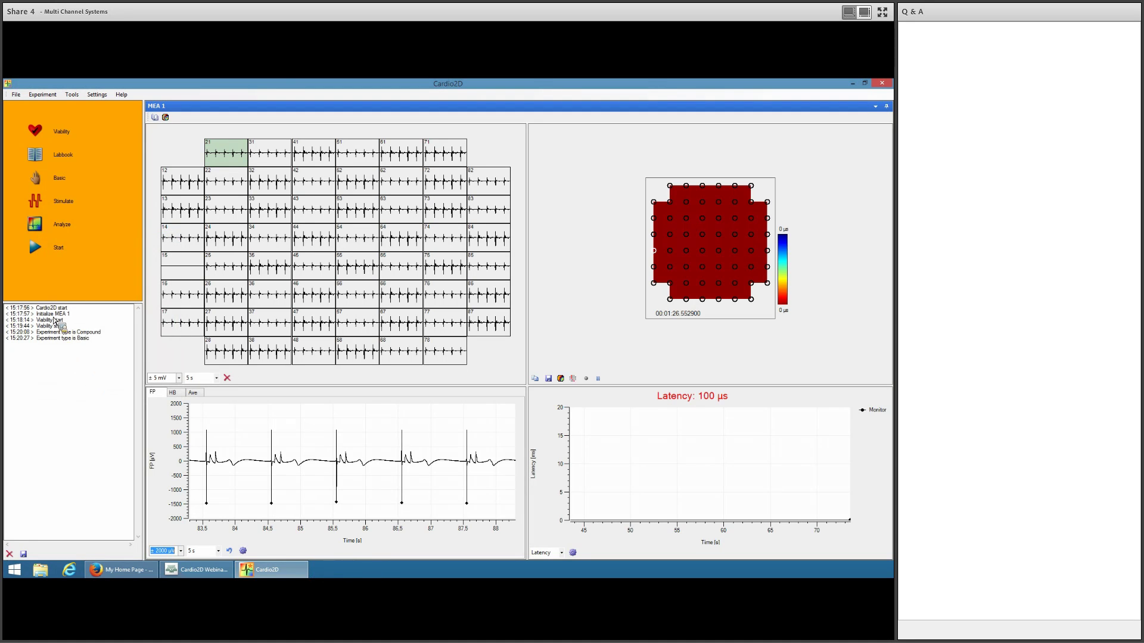
- Record a brief test under a new file name, stop it, and close Cardio2D
{"action": "left_click", "coordinate": [35, 249]}
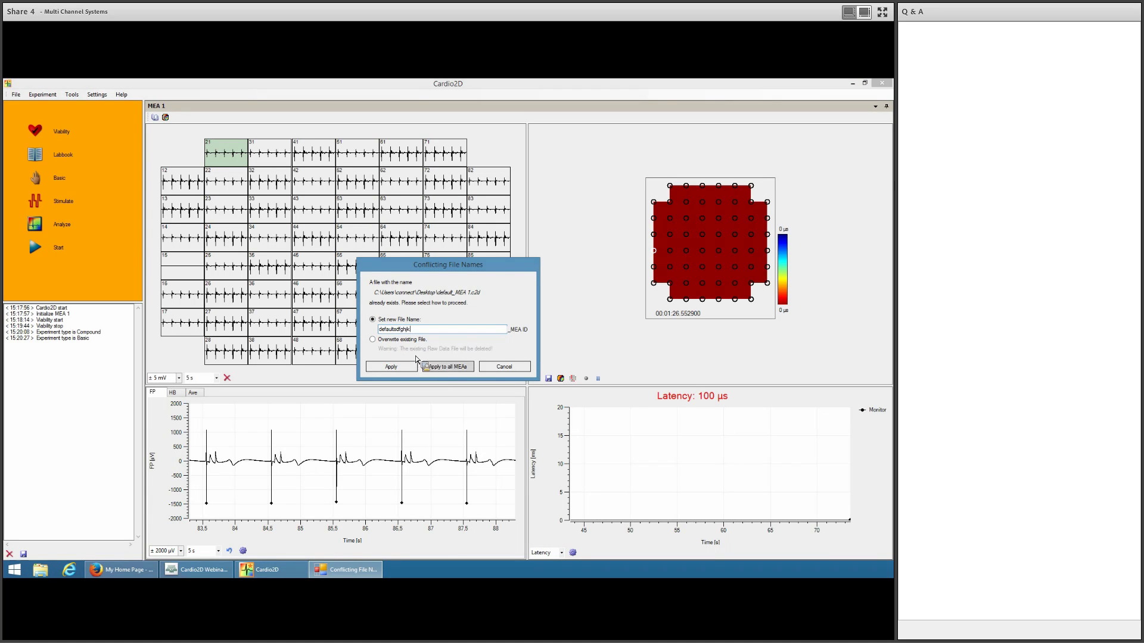
{"action": "left_click", "coordinate": [440, 367]}
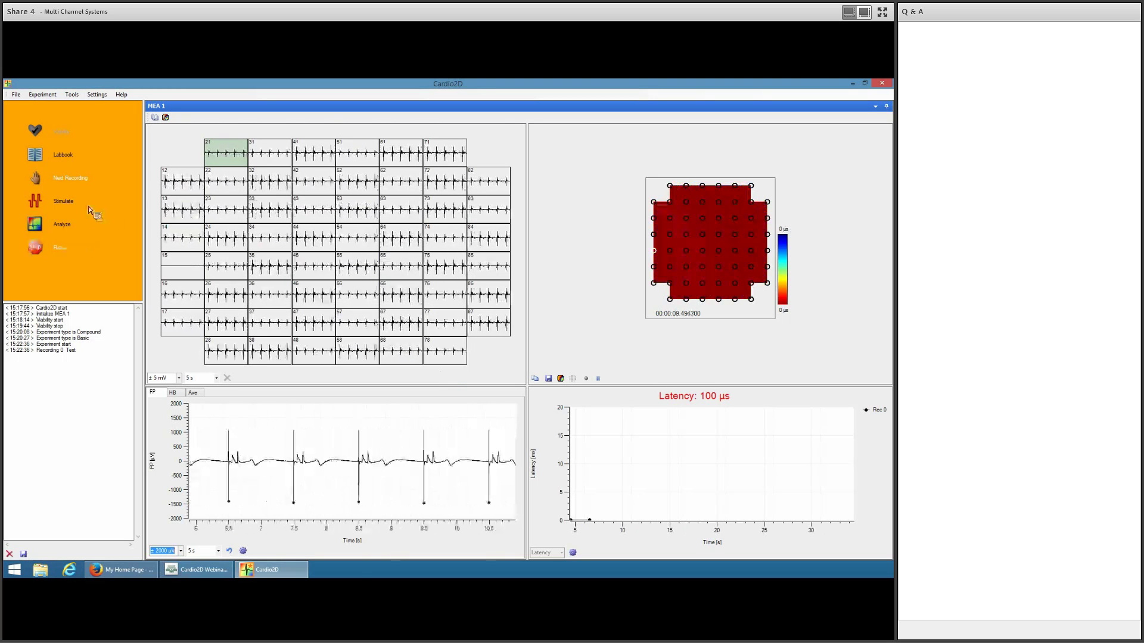
{"action": "left_click", "coordinate": [37, 251]}
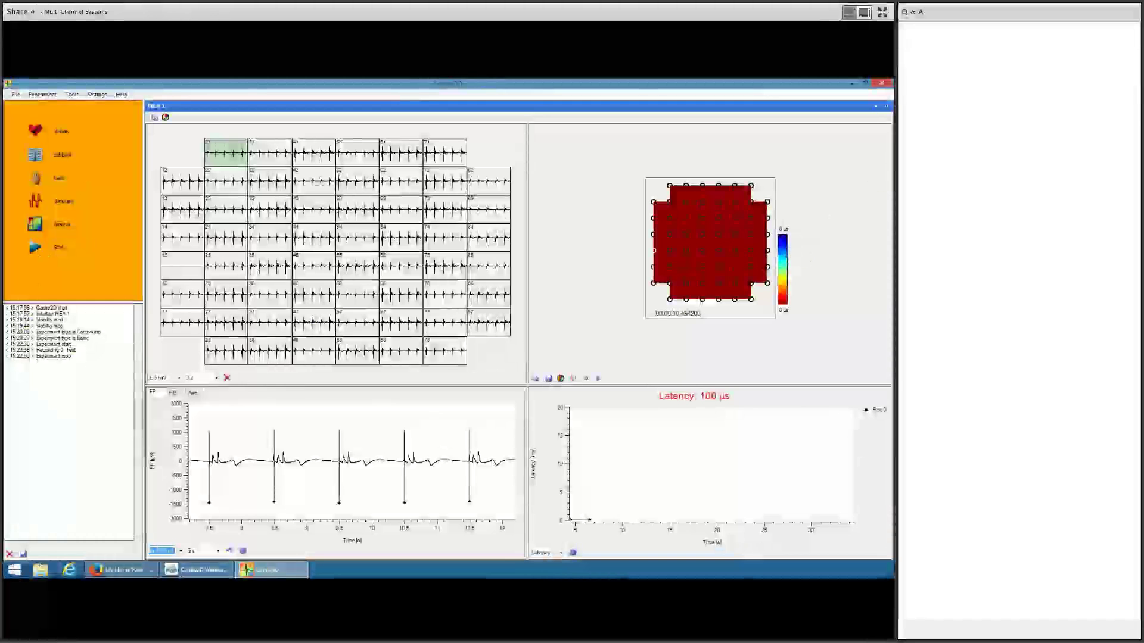
{"action": "left_click", "coordinate": [882, 85]}
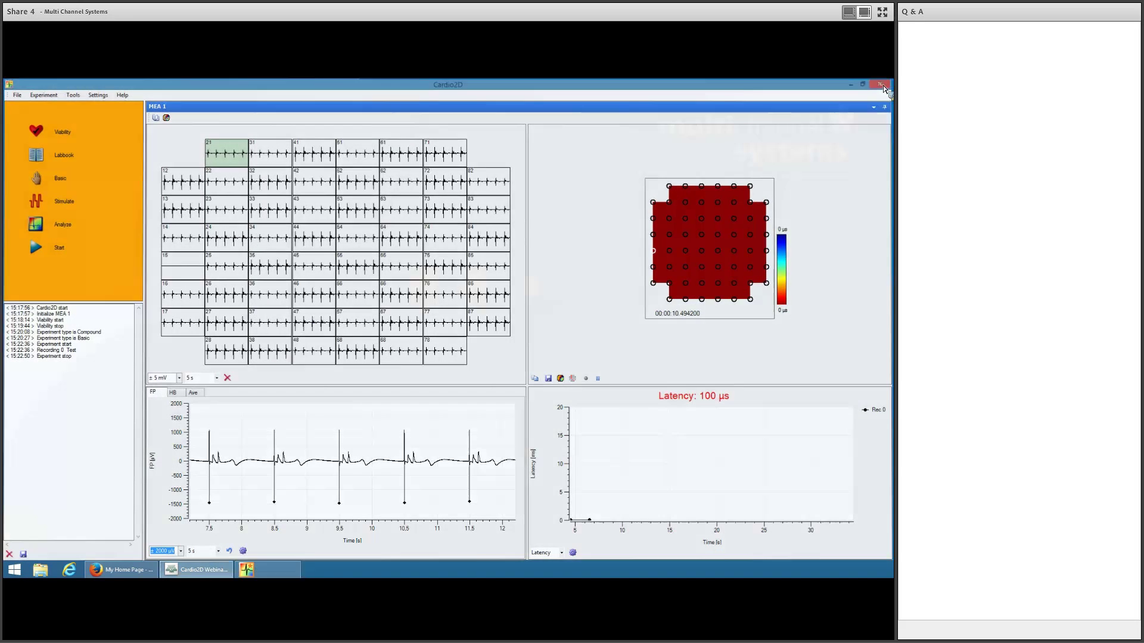
{"action": "left_click", "coordinate": [620, 425]}
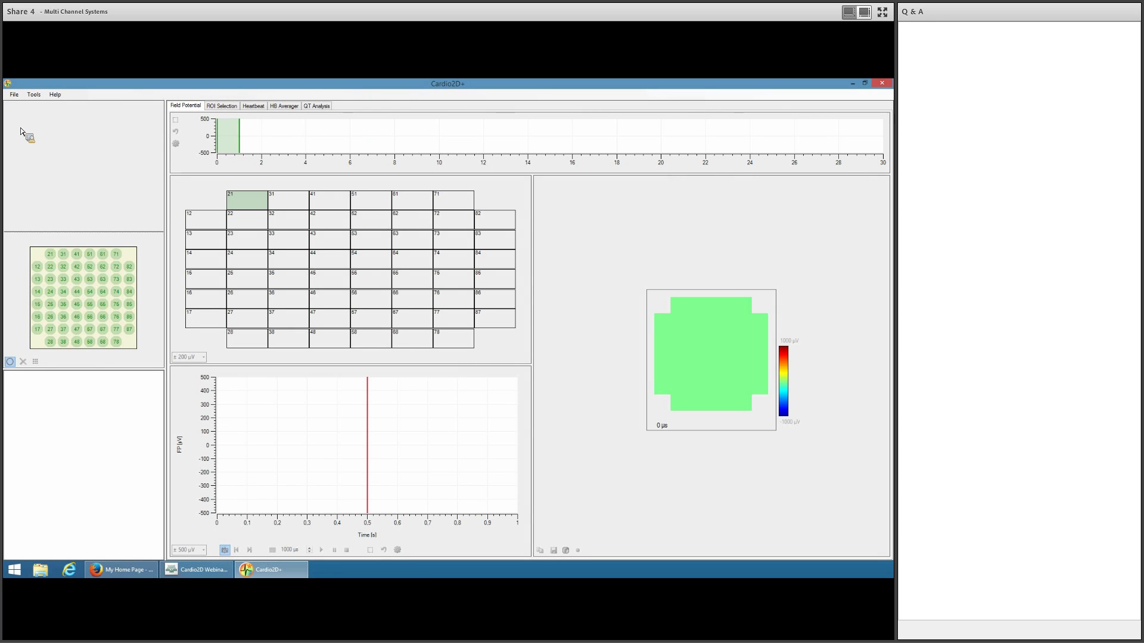
- Open the raw data recording 20120712_120er_Chicken_01MEA_1.c2d
{"action": "left_click", "coordinate": [14, 95]}
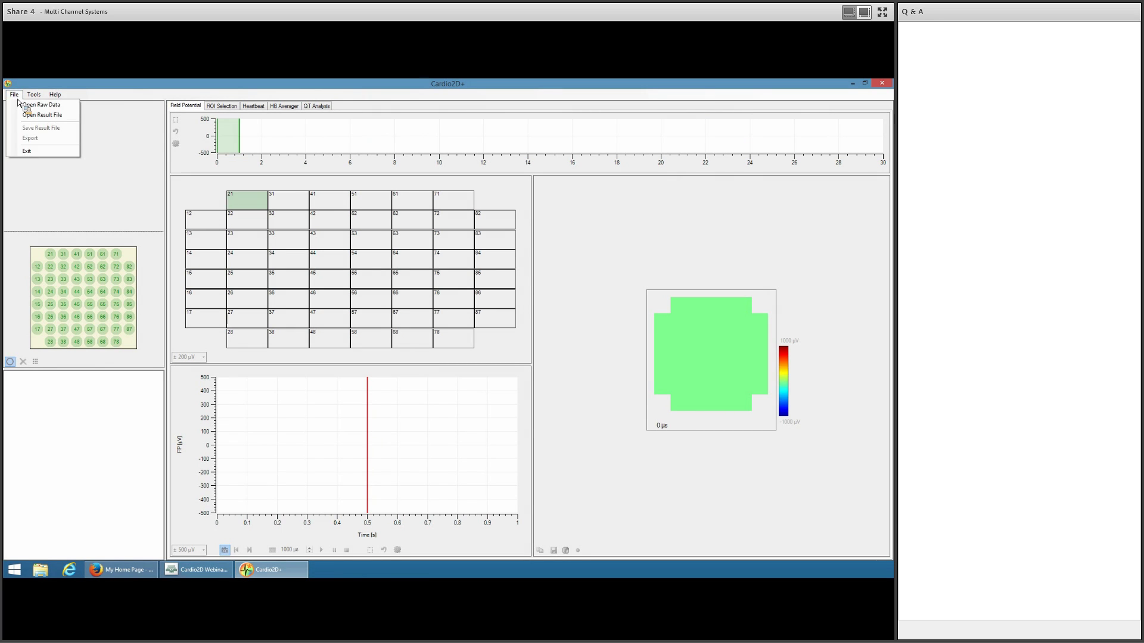
{"action": "left_click", "coordinate": [37, 105]}
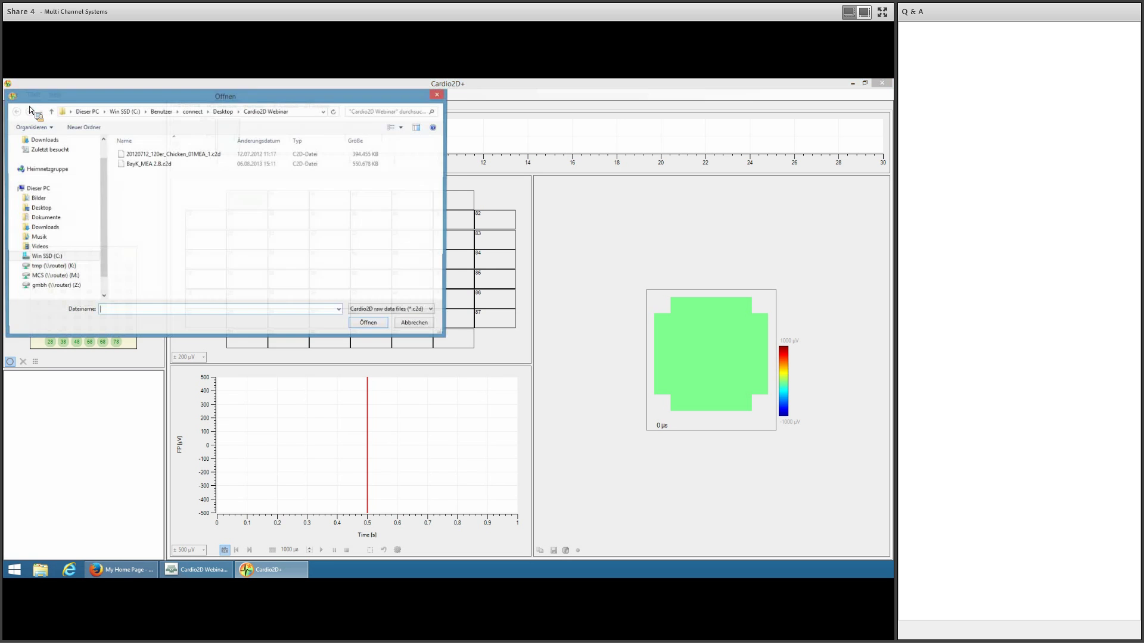
{"action": "left_click", "coordinate": [149, 154]}
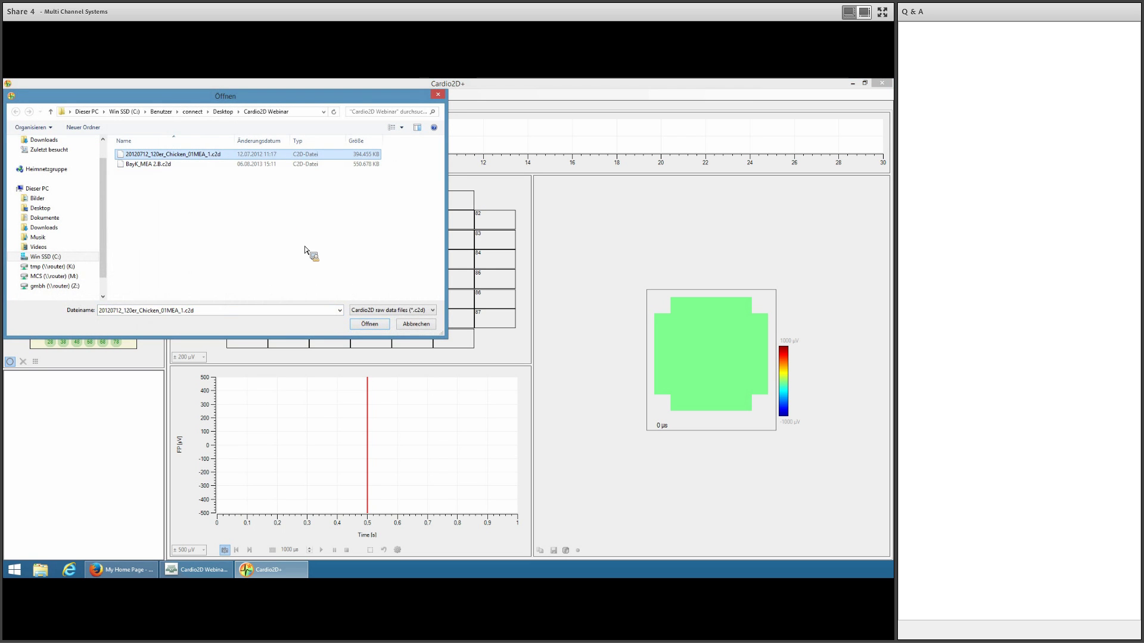
{"action": "left_click", "coordinate": [374, 325]}
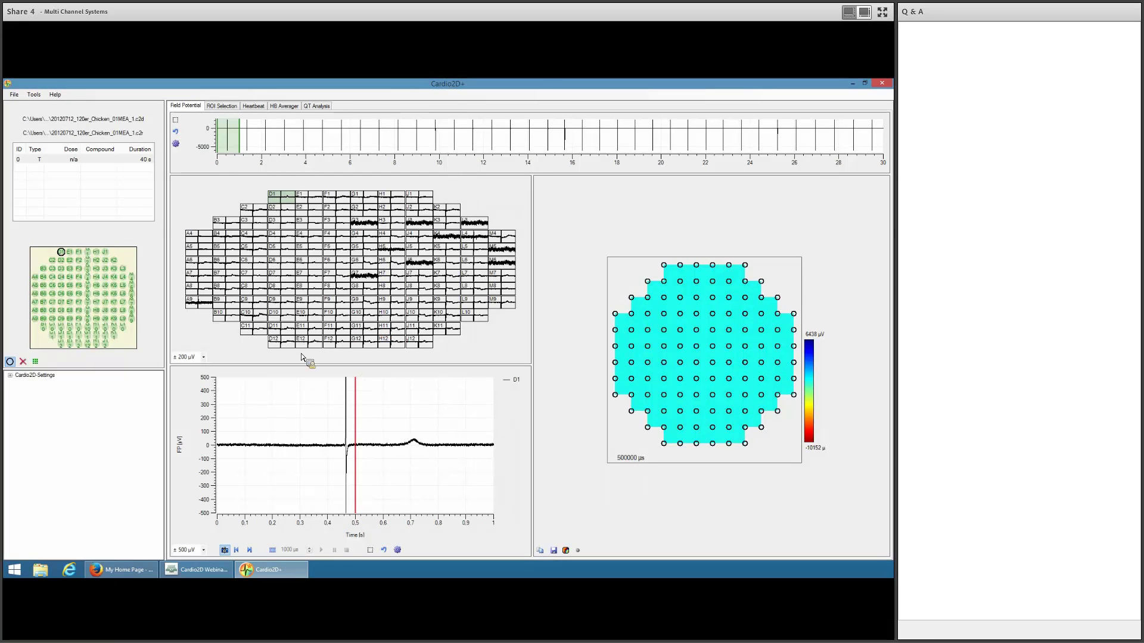
- Scale the electrode grid to ±5 mV and the trace plot to ±5000 µV
{"action": "left_click", "coordinate": [202, 357]}
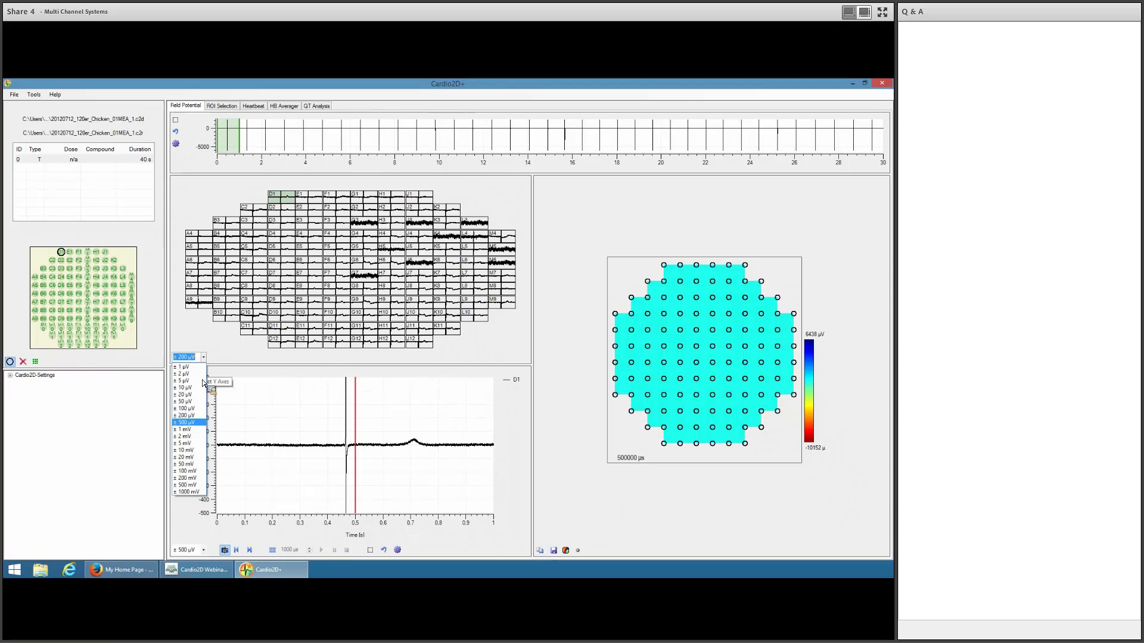
{"action": "left_click", "coordinate": [192, 444]}
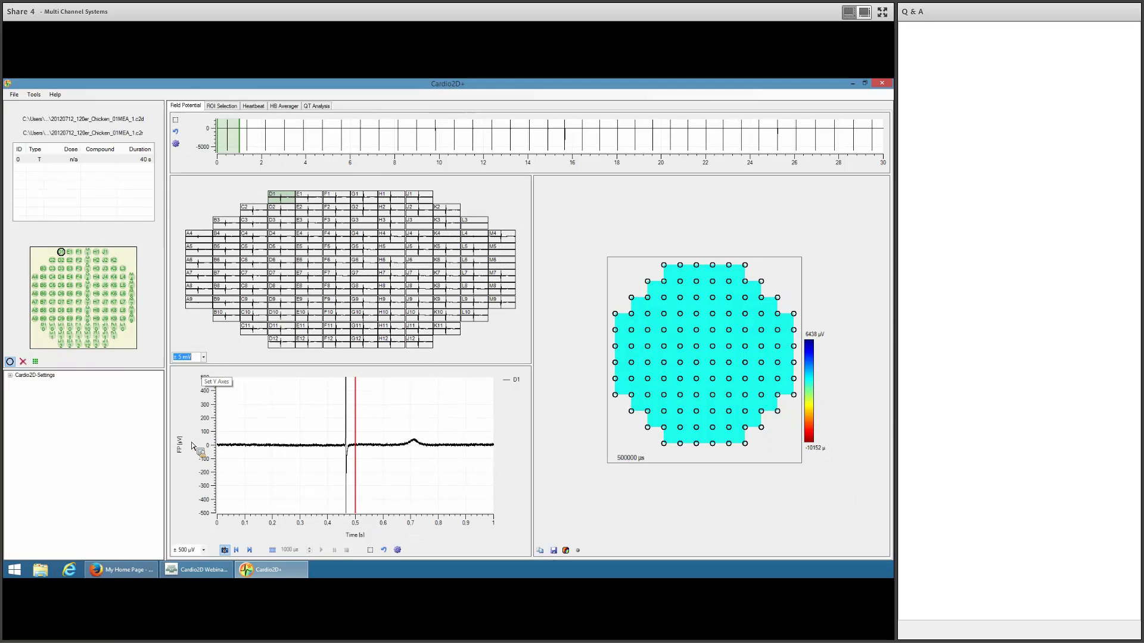
{"action": "left_click", "coordinate": [204, 550]}
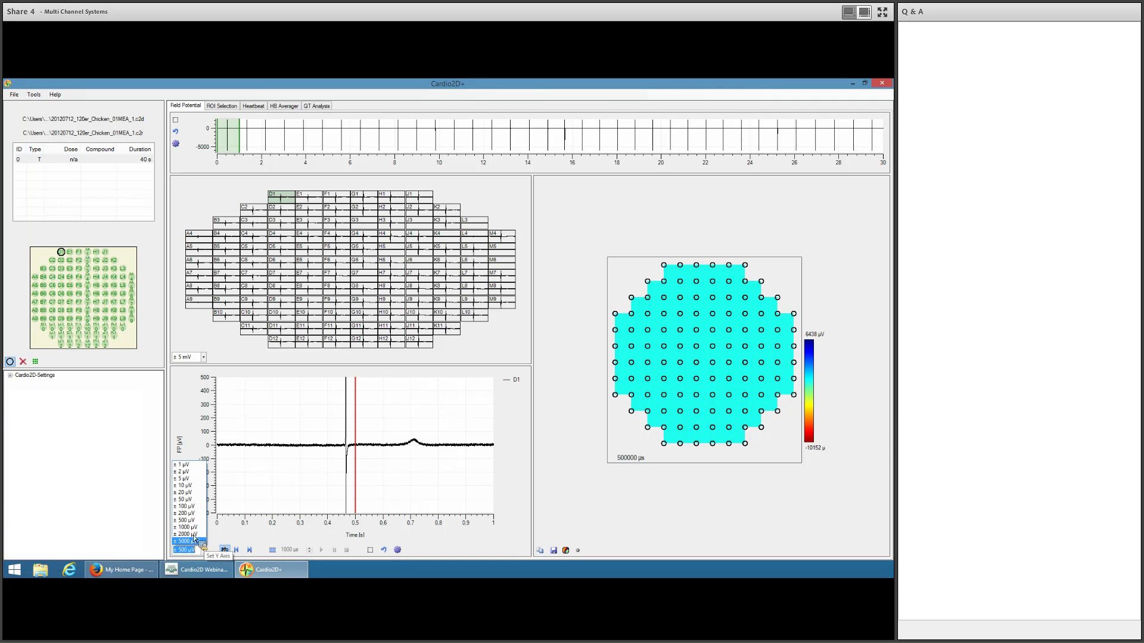
{"action": "left_click", "coordinate": [195, 540]}
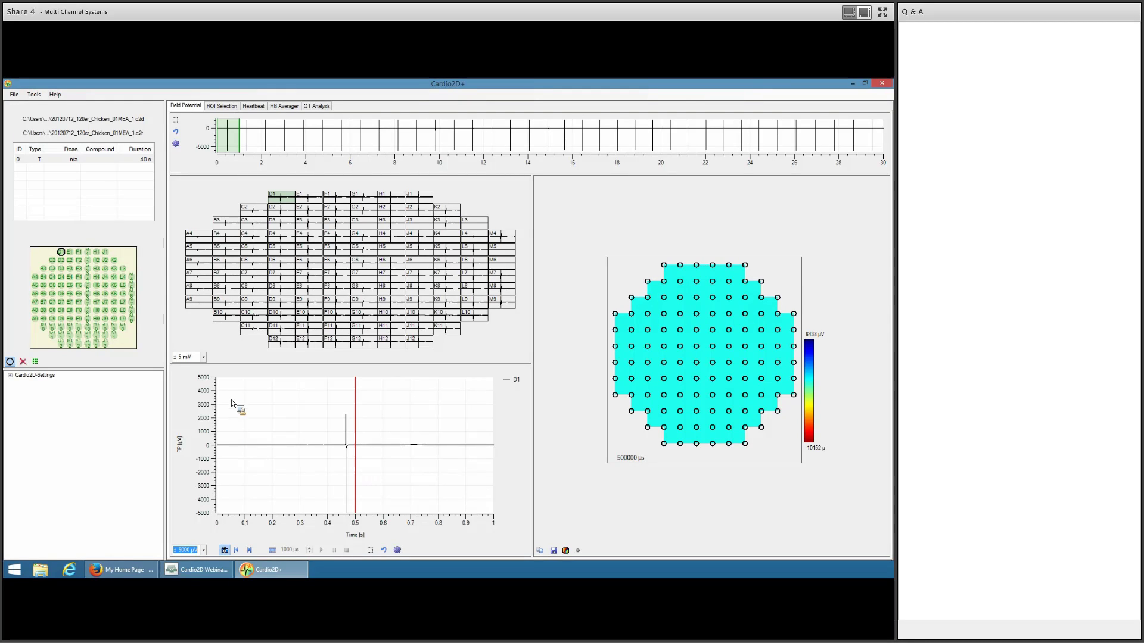
- Add electrodes J1, D12, J12, F5 and J8 to the trace plot alongside D1
{"action": "mouse_move", "coordinate": [20, 161]}
{"action": "left_mouse_down"}
{"action": "mouse_move", "coordinate": [148, 169]}
{"action": "mouse_move", "coordinate": [95, 220]}
{"action": "mouse_move", "coordinate": [62, 377]}
{"action": "mouse_move", "coordinate": [108, 259]}
{"action": "mouse_move", "coordinate": [131, 269]}
{"action": "mouse_move", "coordinate": [59, 280]}
{"action": "mouse_move", "coordinate": [69, 259]}
{"action": "mouse_move", "coordinate": [144, 294]}
{"action": "mouse_move", "coordinate": [215, 212]}
{"action": "mouse_move", "coordinate": [510, 273]}
{"action": "mouse_move", "coordinate": [448, 333]}
{"action": "mouse_move", "coordinate": [303, 247]}
{"action": "mouse_move", "coordinate": [250, 190]}
{"action": "mouse_move", "coordinate": [237, 147]}
{"action": "mouse_move", "coordinate": [287, 154]}
{"action": "left_mouse_up"}
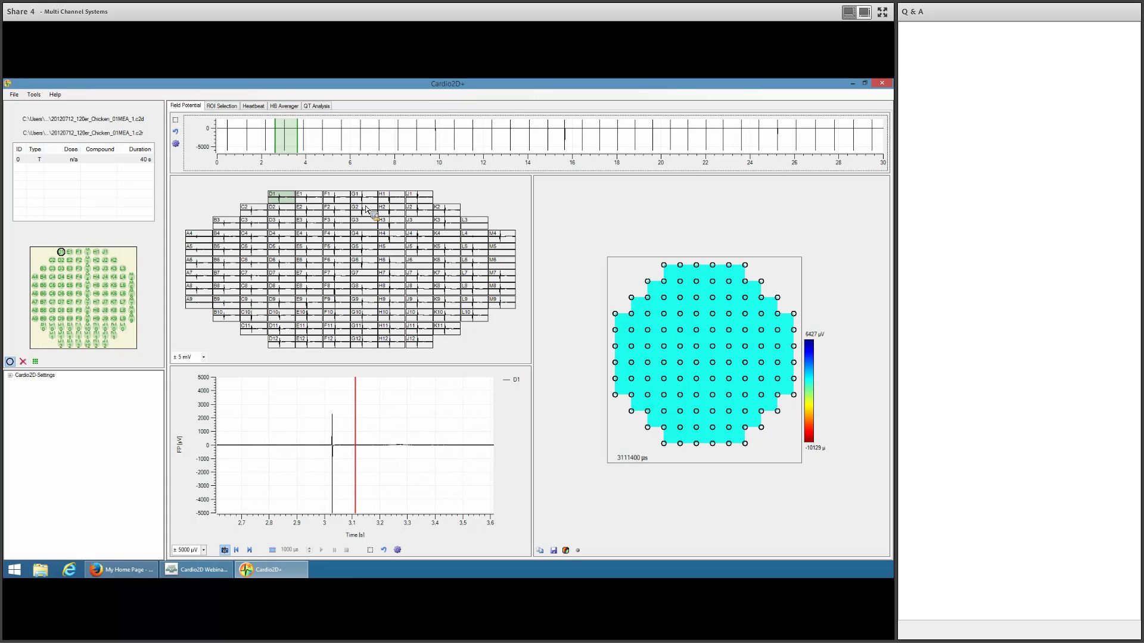
{"action": "left_click", "coordinate": [424, 200], "text": "ctrl"}
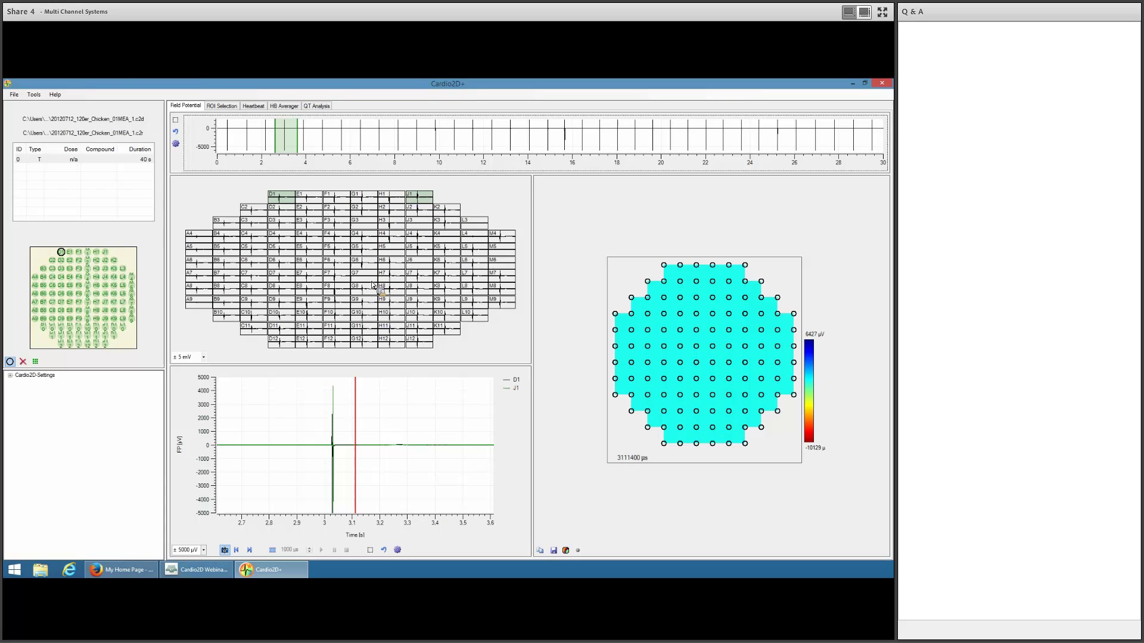
{"action": "left_click", "coordinate": [290, 343], "text": "ctrl"}
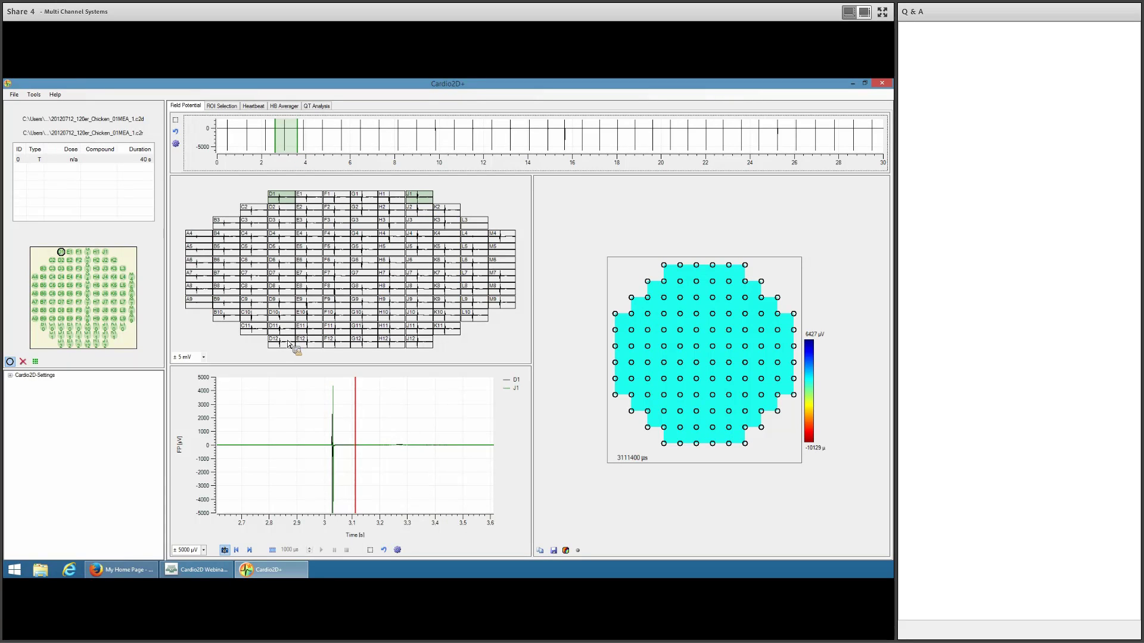
{"action": "left_click", "coordinate": [425, 341], "text": "ctrl"}
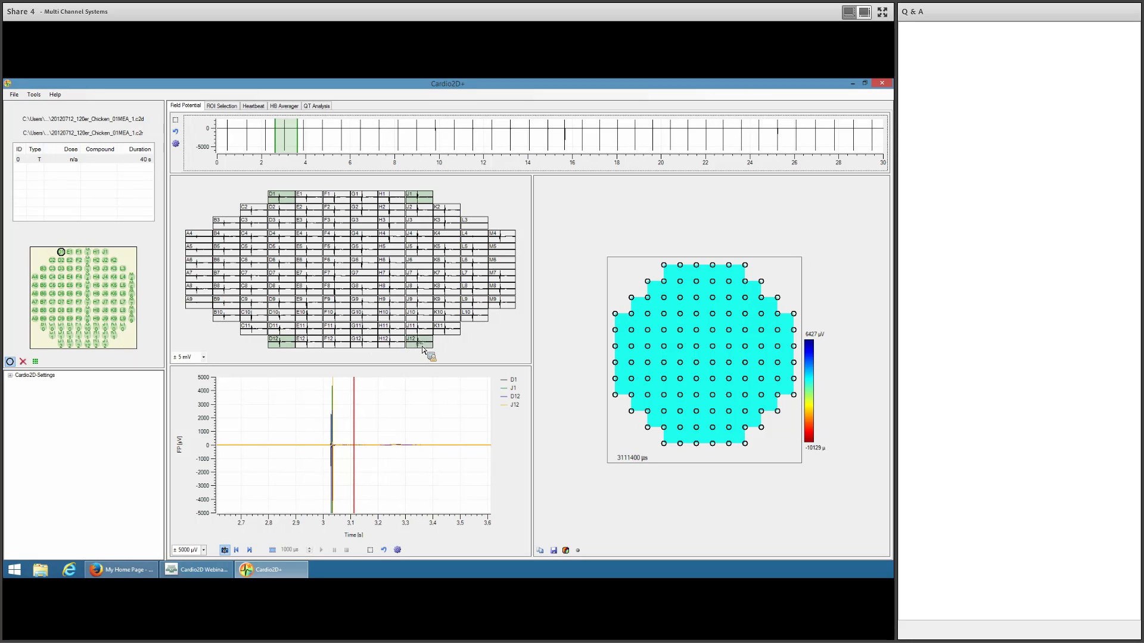
{"action": "left_click", "coordinate": [341, 253], "text": "ctrl"}
{"action": "left_click", "coordinate": [420, 292], "text": "ctrl"}
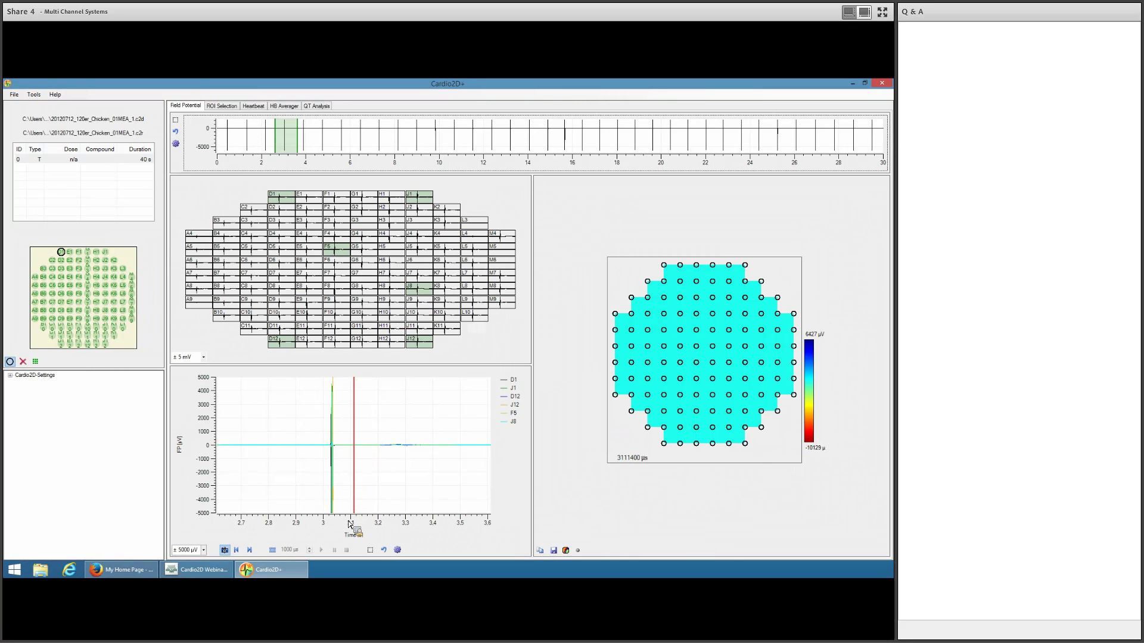
- Zoom the traces to 3.015–3.045 s and scrub the time cursor across the spike
{"action": "left_click_drag", "start_coordinate": [350, 524], "coordinate": [773, 569]}
{"action": "left_click_drag", "start_coordinate": [393, 529], "coordinate": [452, 534]}
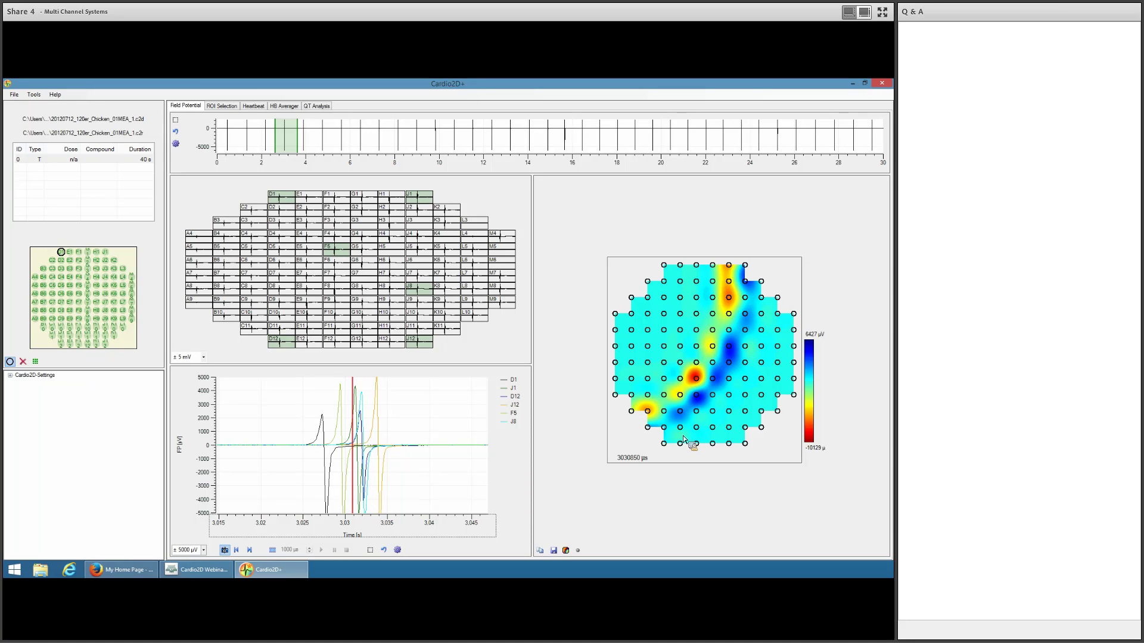
{"action": "left_click", "coordinate": [367, 440]}
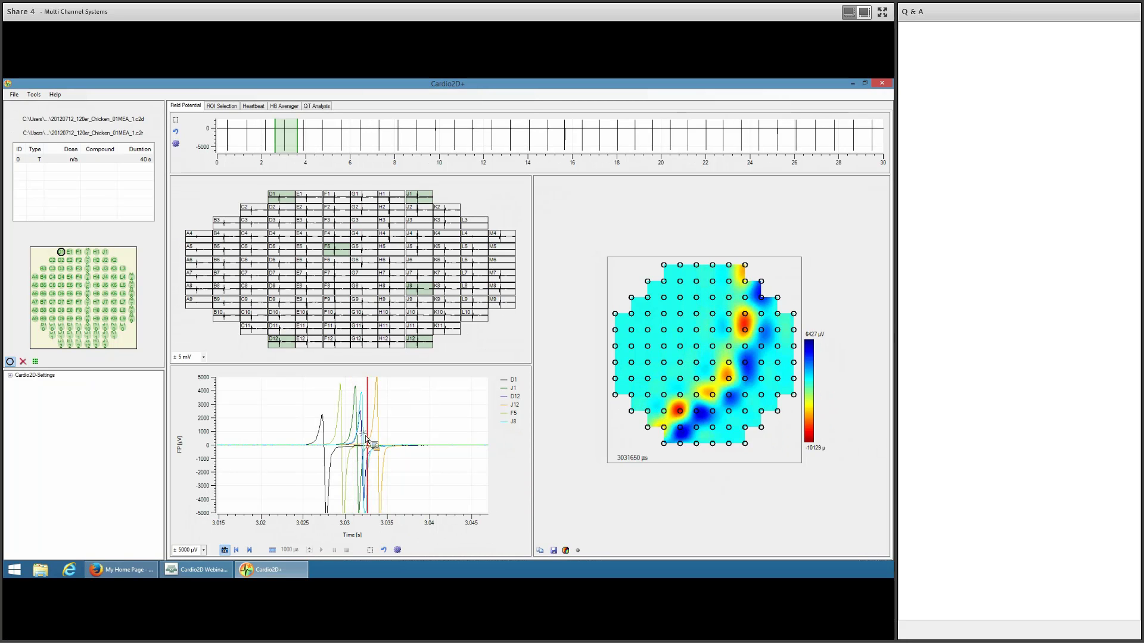
{"action": "left_click_drag", "start_coordinate": [367, 441], "coordinate": [344, 445]}
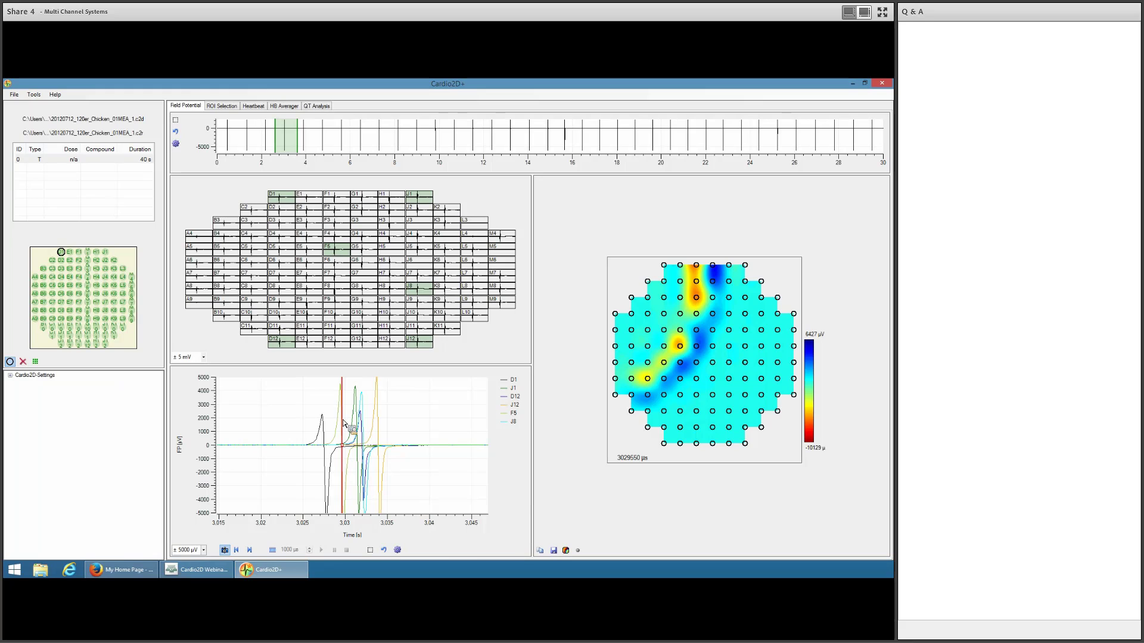
- Play the activity-map movie across the extended spike window in 50 µs steps, then replay it
{"action": "left_click", "coordinate": [274, 553]}
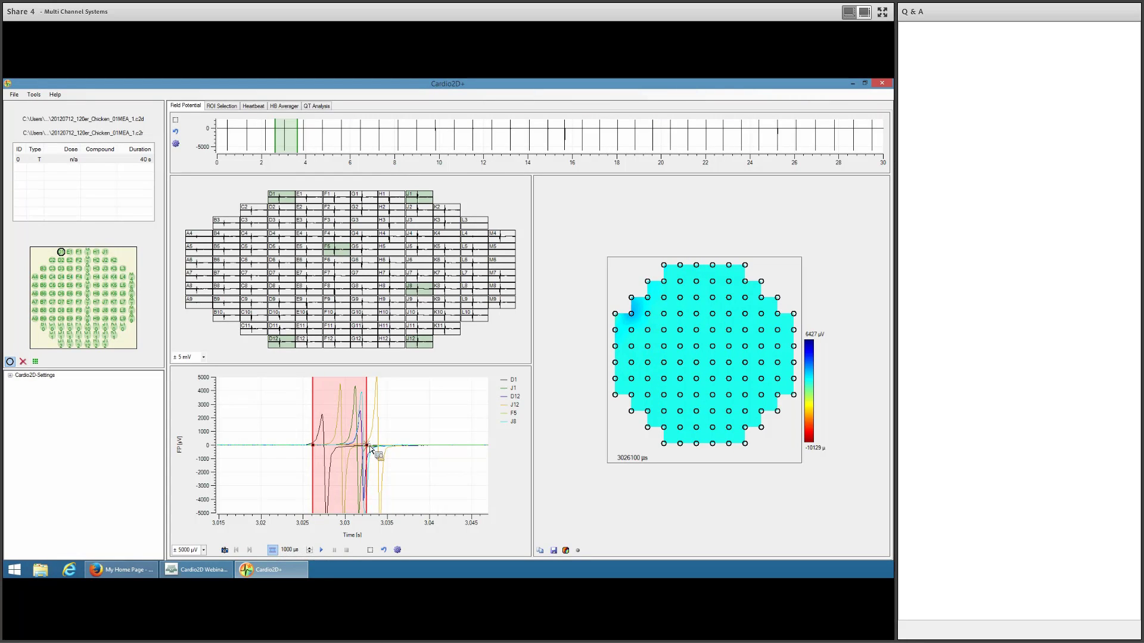
{"action": "left_click_drag", "start_coordinate": [371, 453], "coordinate": [398, 467]}
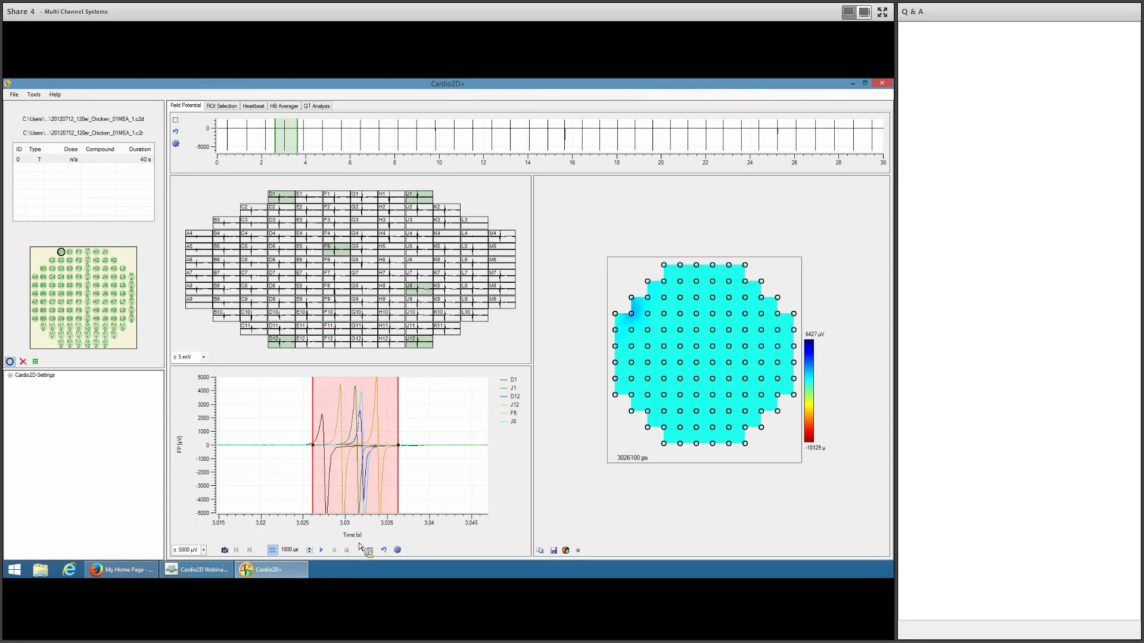
{"action": "left_click", "coordinate": [310, 554]}
{"action": "left_click", "coordinate": [310, 555]}
{"action": "left_click", "coordinate": [323, 553]}
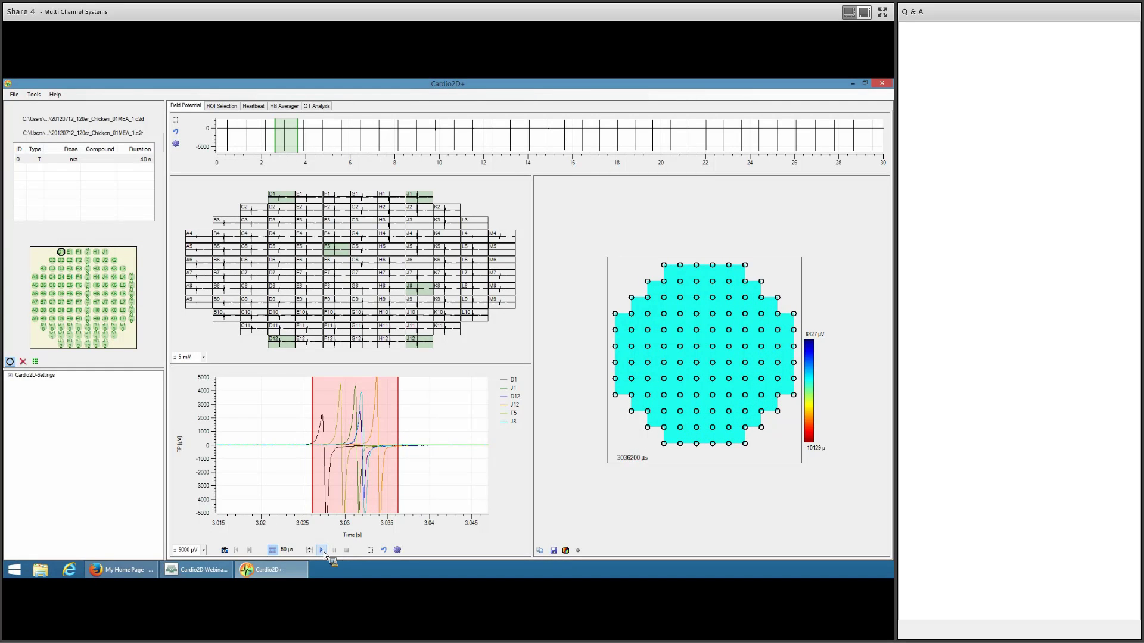
{"action": "left_click", "coordinate": [322, 550]}
- In ROI Selection, mark the stretch from about 6 s to 9.5 s of the 40 s trace
{"action": "left_click", "coordinate": [220, 106]}
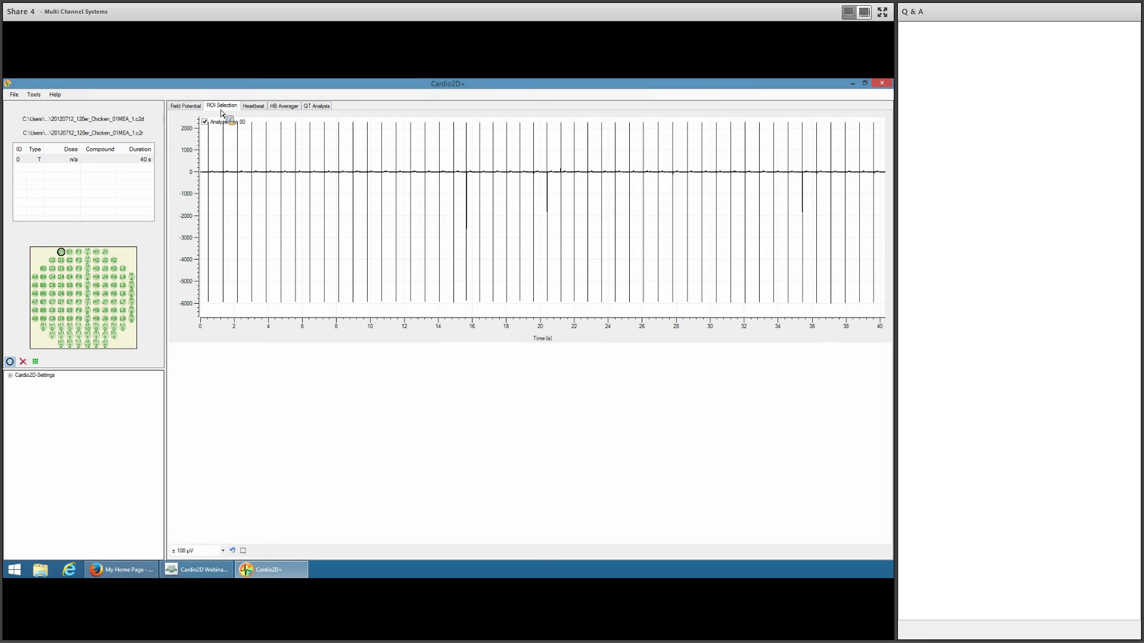
{"action": "left_click", "coordinate": [305, 124]}
{"action": "left_click_drag", "start_coordinate": [306, 126], "coordinate": [363, 169]}
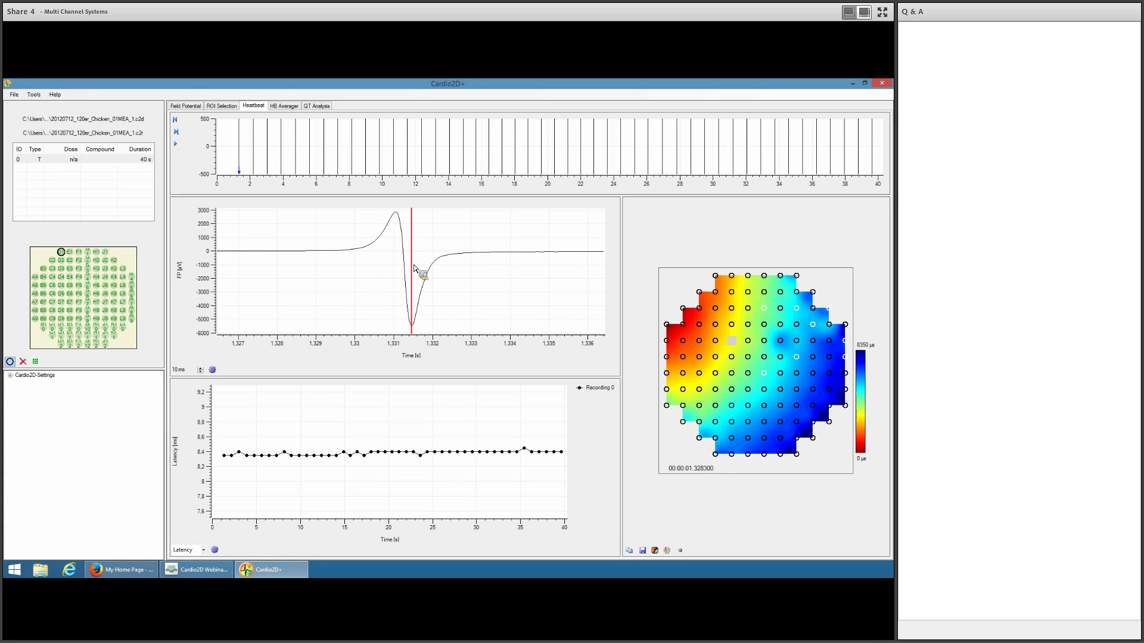
- Put the red time marker on the spike's trough and plot Velocity instead of Latency
{"action": "left_click_drag", "start_coordinate": [413, 268], "coordinate": [475, 286]}
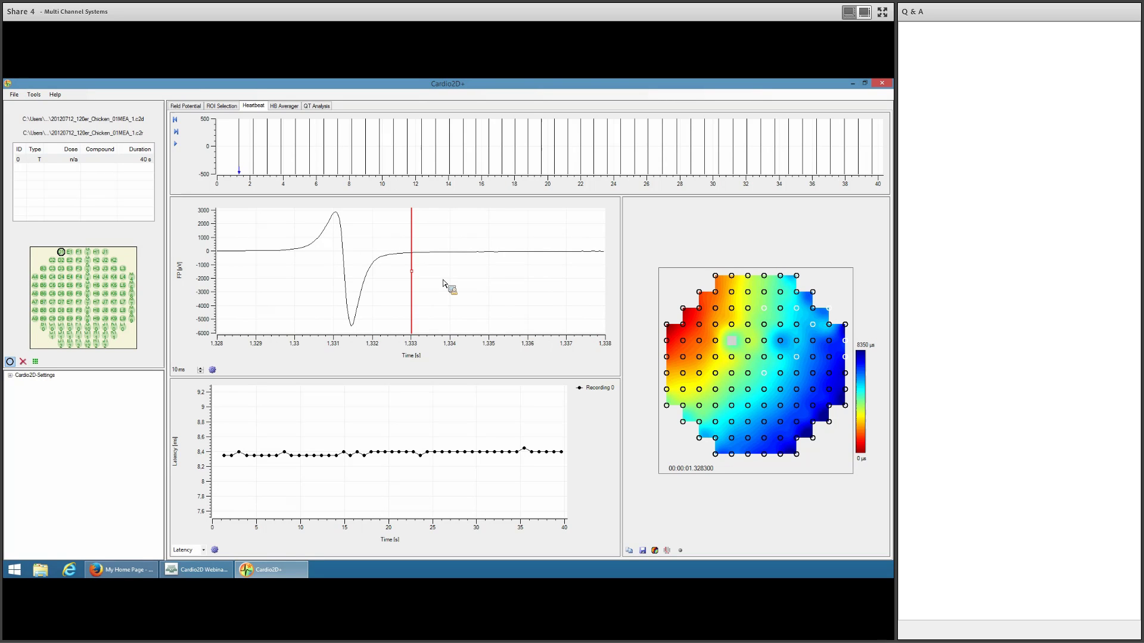
{"action": "left_click_drag", "start_coordinate": [414, 276], "coordinate": [576, 317]}
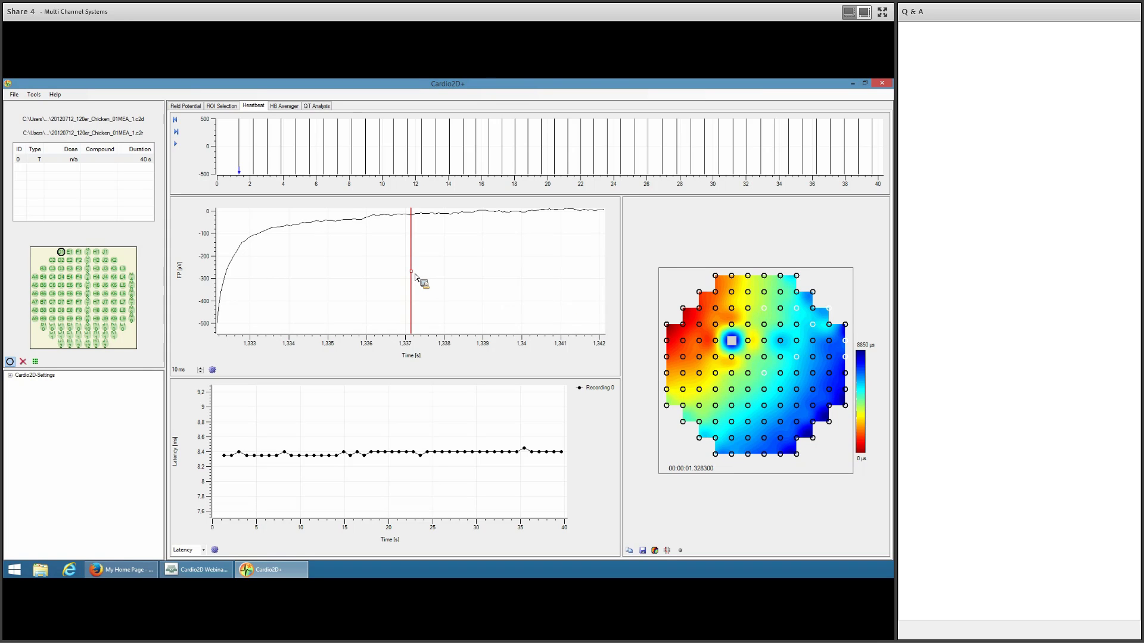
{"action": "left_click_drag", "start_coordinate": [412, 273], "coordinate": [238, 262]}
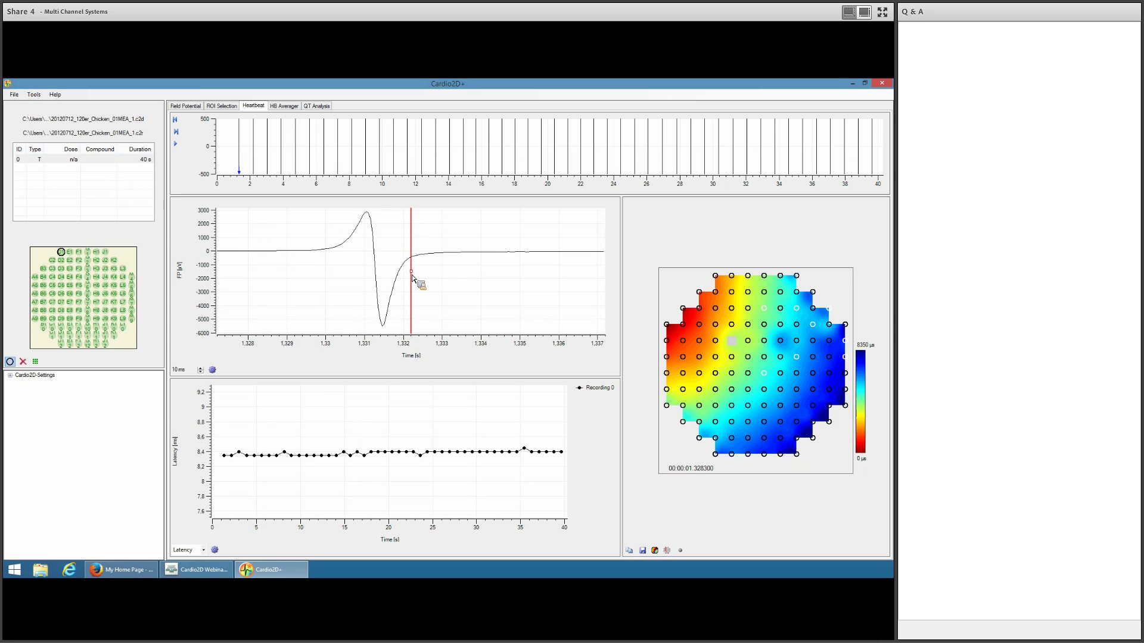
{"action": "mouse_move", "coordinate": [411, 274]}
{"action": "left_mouse_down"}
{"action": "mouse_move", "coordinate": [387, 279]}
{"action": "mouse_move", "coordinate": [414, 286]}
{"action": "left_mouse_up"}
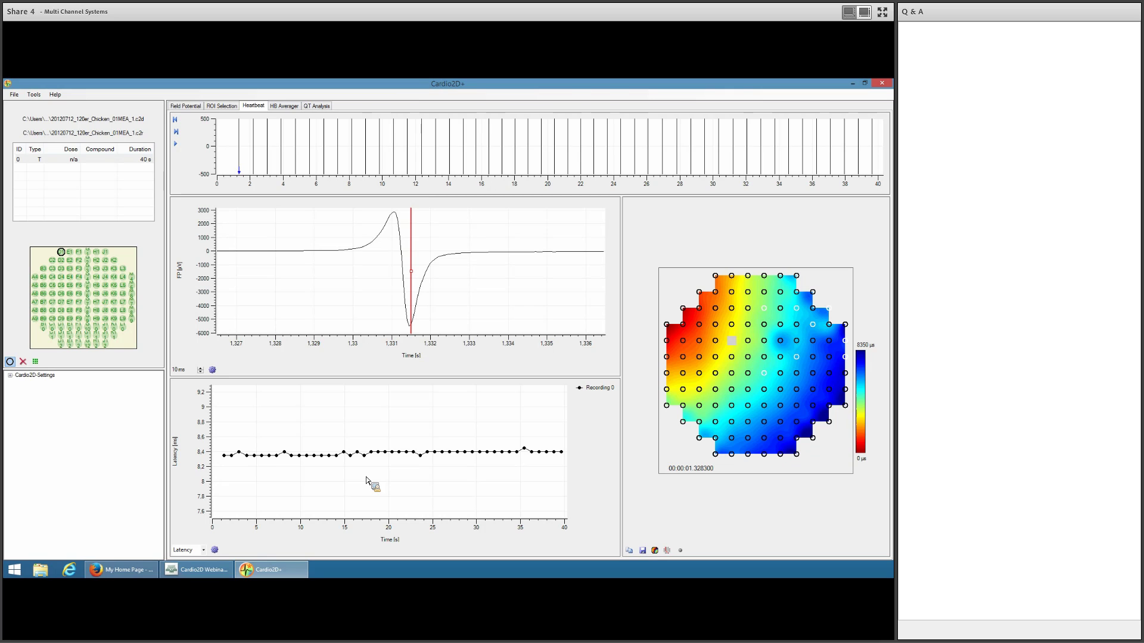
{"action": "left_click", "coordinate": [203, 550]}
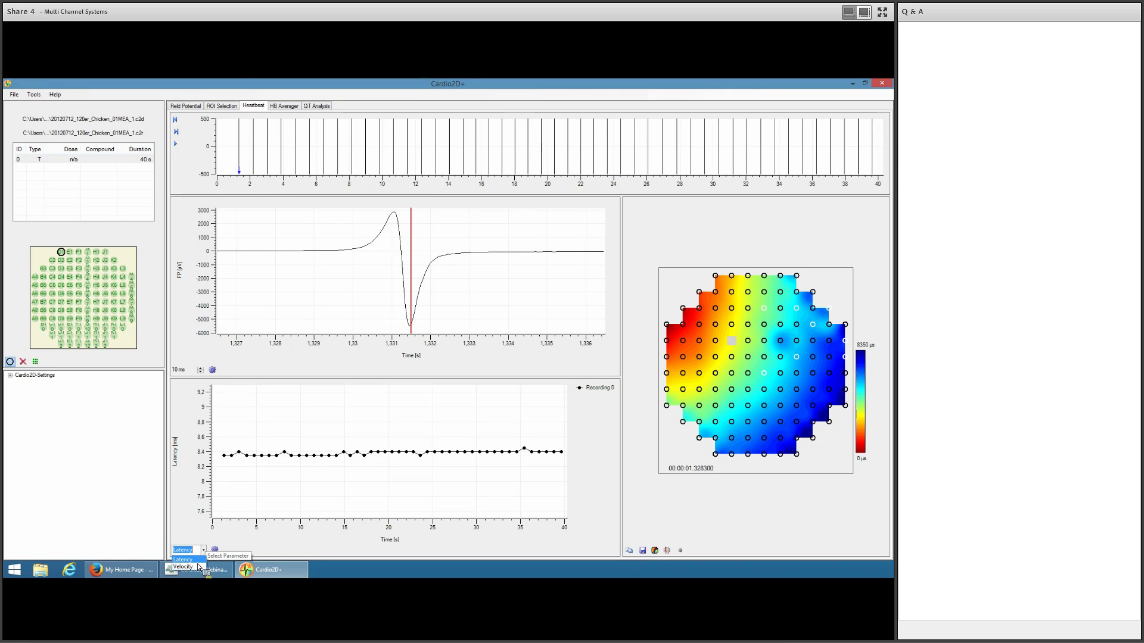
{"action": "left_click", "coordinate": [199, 571]}
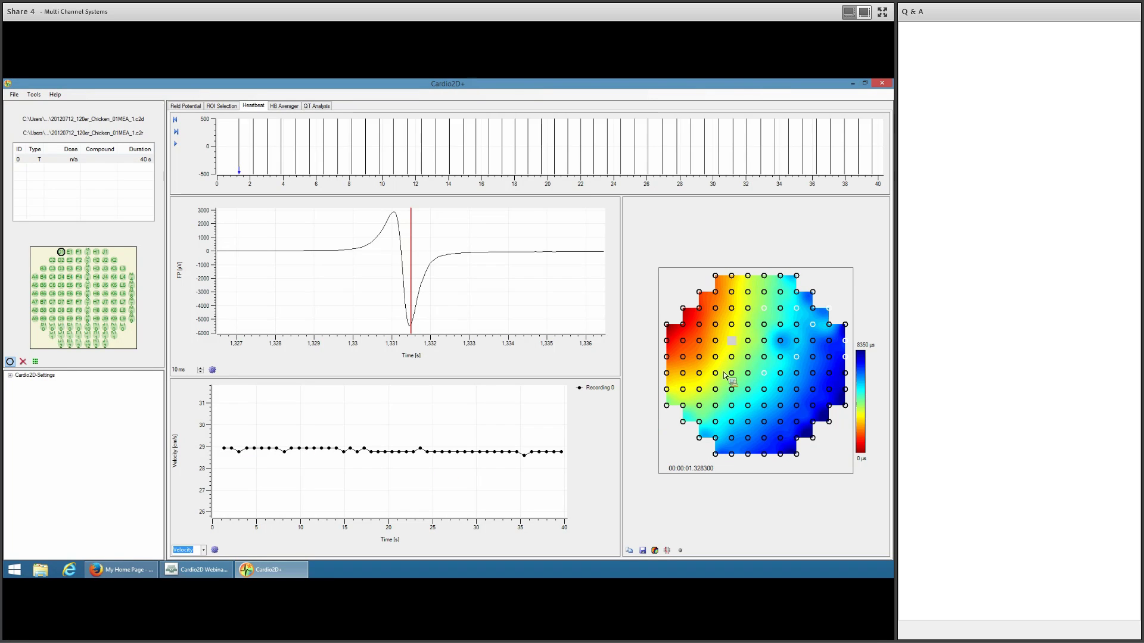
- Turn on black contour lines on the propagation map with a 500 µs interval
{"action": "left_click", "coordinate": [654, 551]}
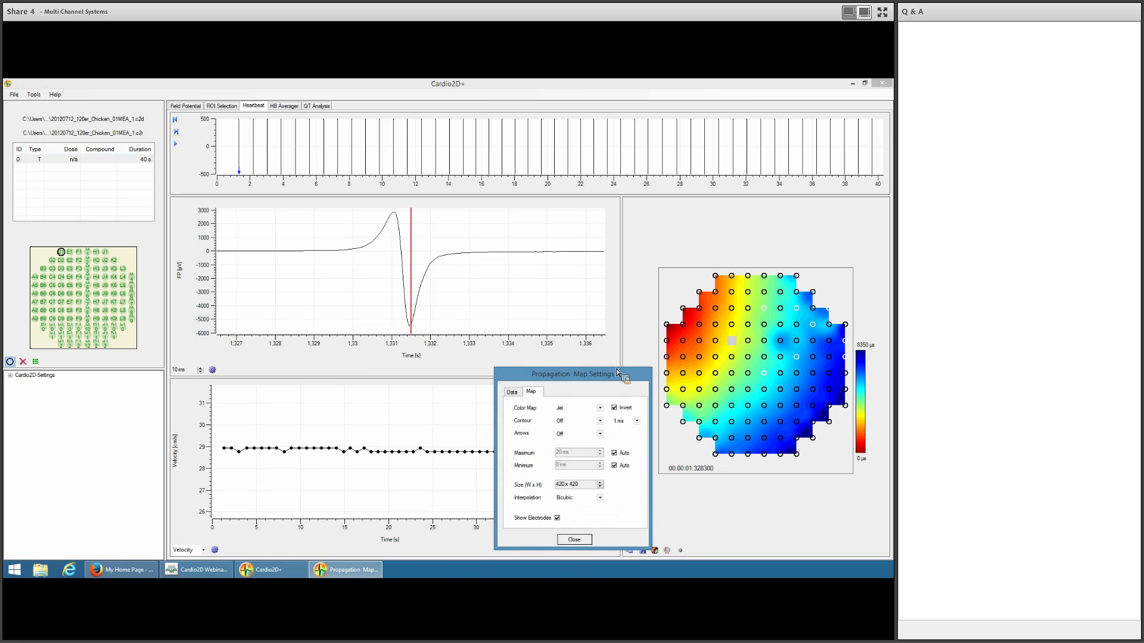
{"action": "left_click", "coordinate": [600, 421]}
{"action": "left_click", "coordinate": [586, 436]}
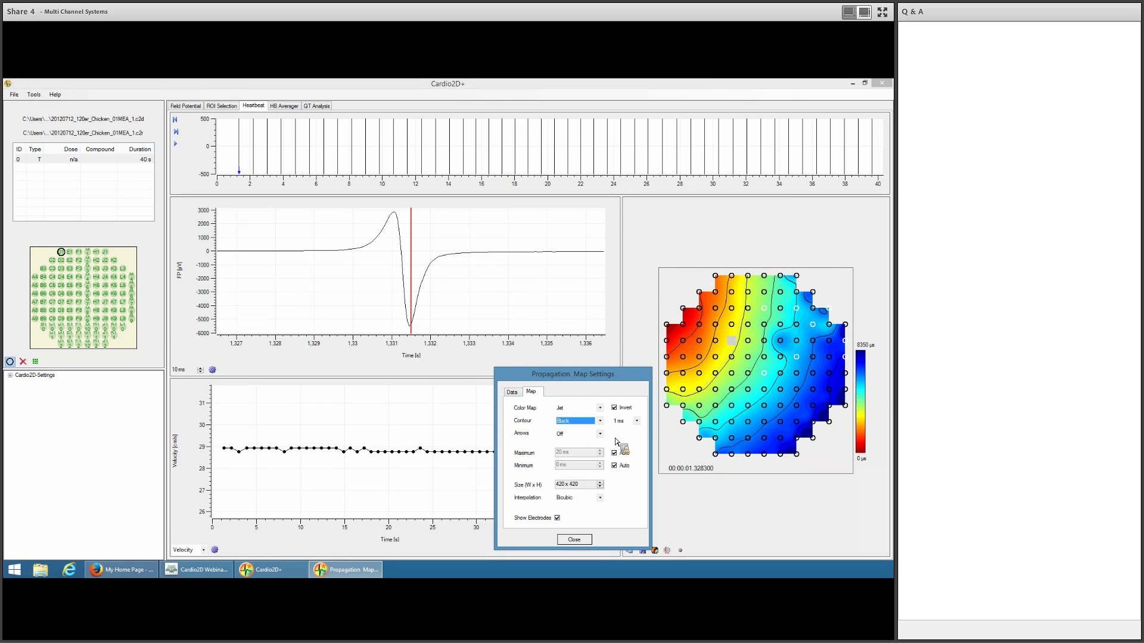
{"action": "left_click", "coordinate": [638, 423]}
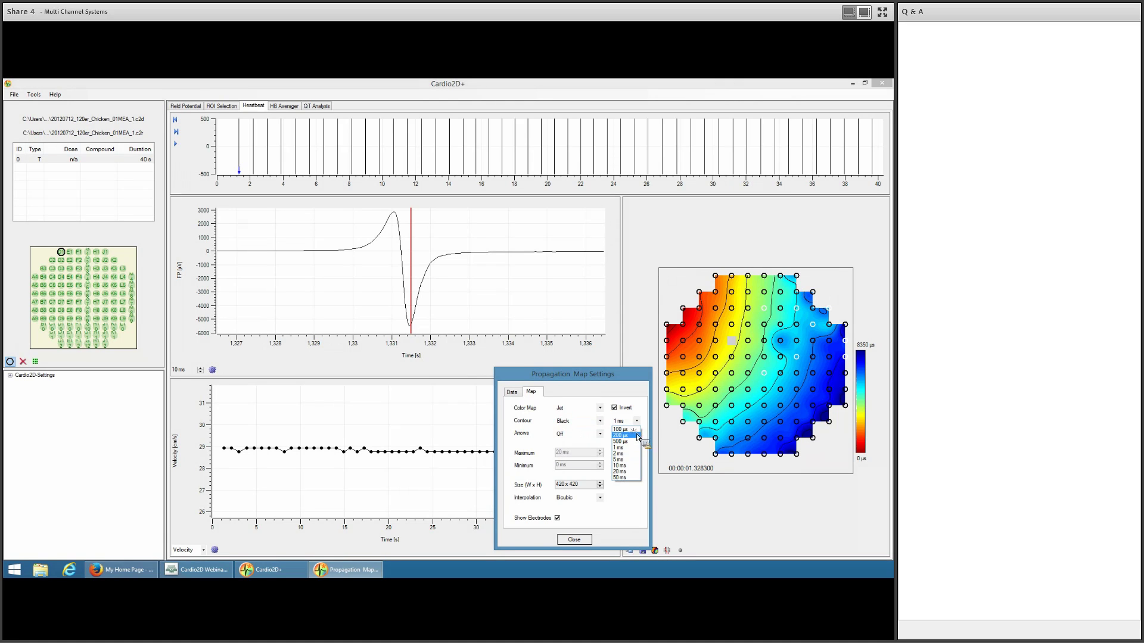
{"action": "left_click", "coordinate": [634, 440]}
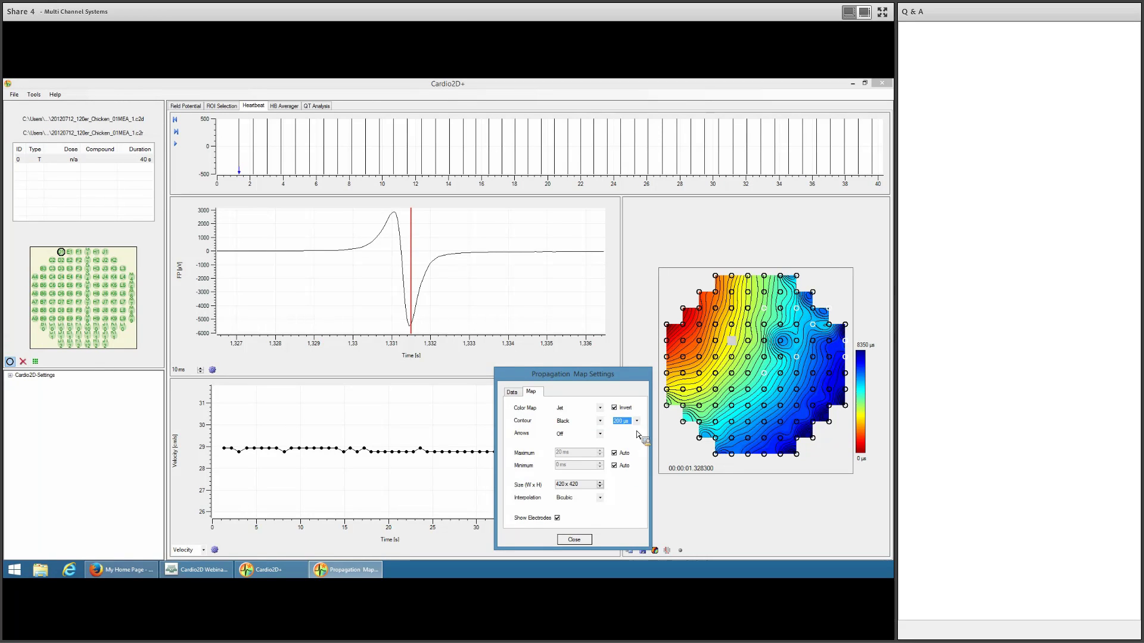
{"action": "left_click", "coordinate": [637, 423]}
{"action": "left_click", "coordinate": [630, 442]}
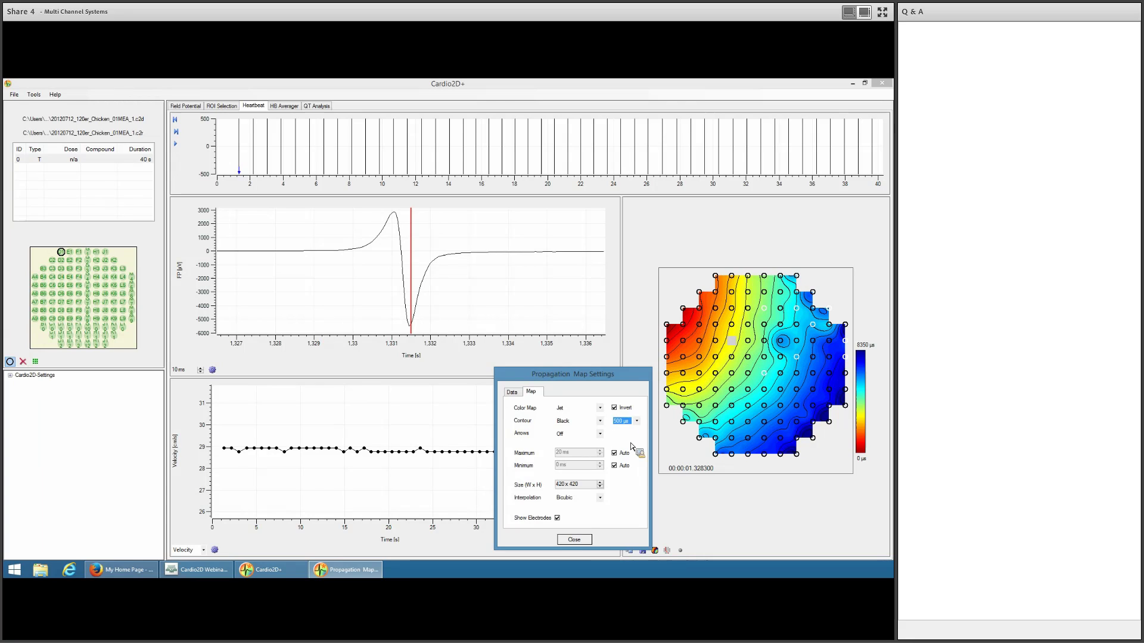
- Close Propagation Map Settings, show another electrode's FP trace, and place the marker on its trough
{"action": "left_click", "coordinate": [573, 539]}
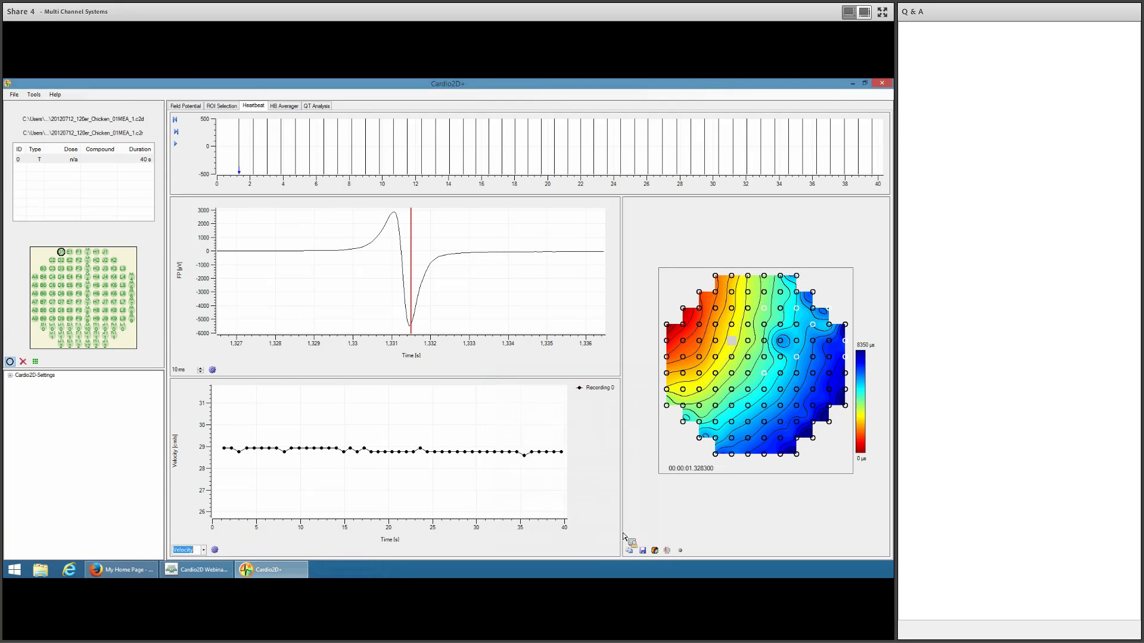
{"action": "left_click", "coordinate": [783, 344]}
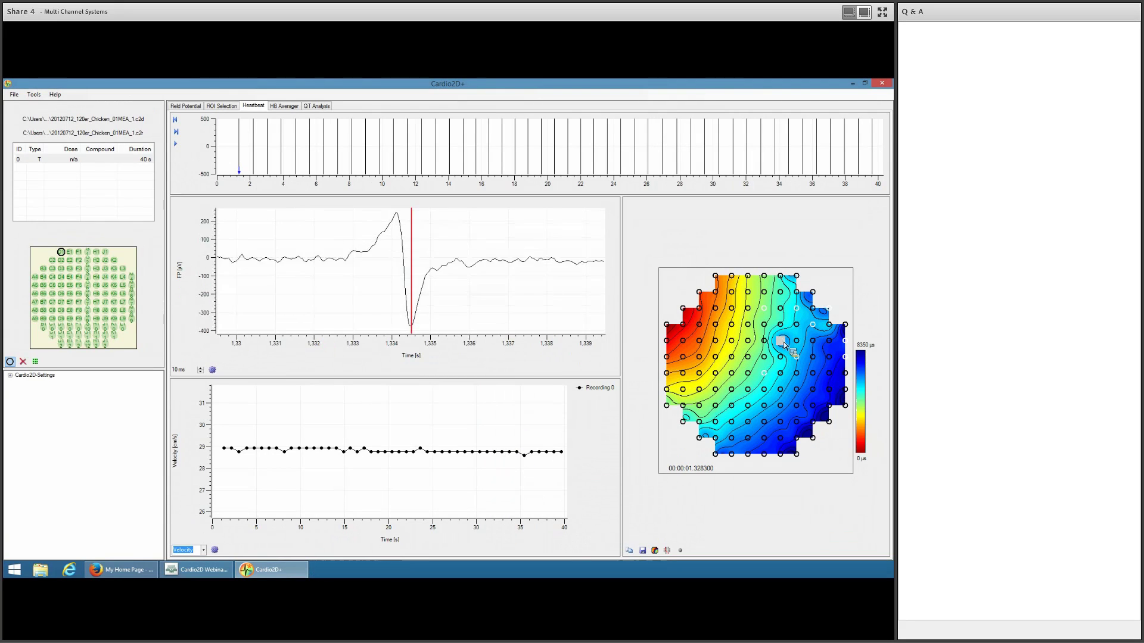
{"action": "left_click", "coordinate": [414, 260]}
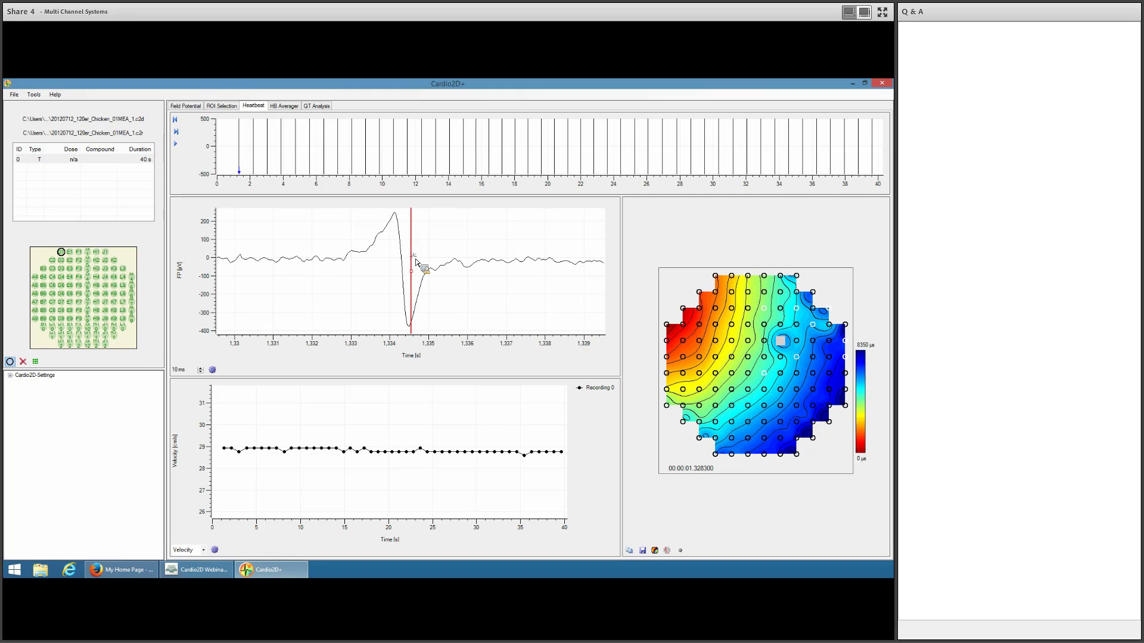
{"action": "left_click", "coordinate": [407, 274]}
{"action": "left_click", "coordinate": [402, 277]}
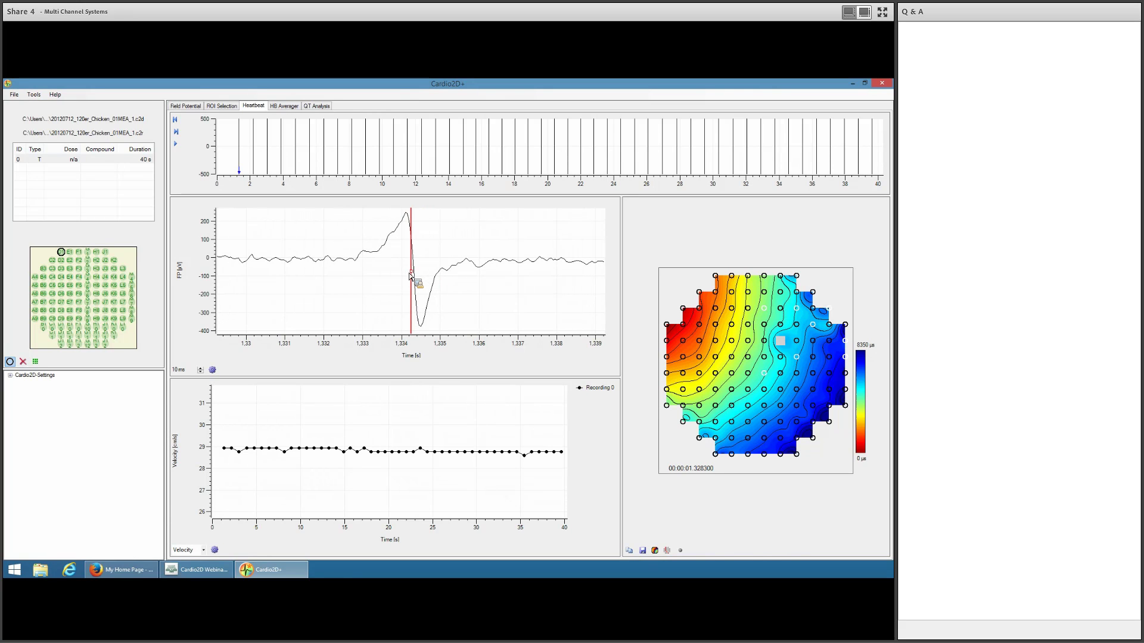
{"action": "left_click", "coordinate": [410, 274]}
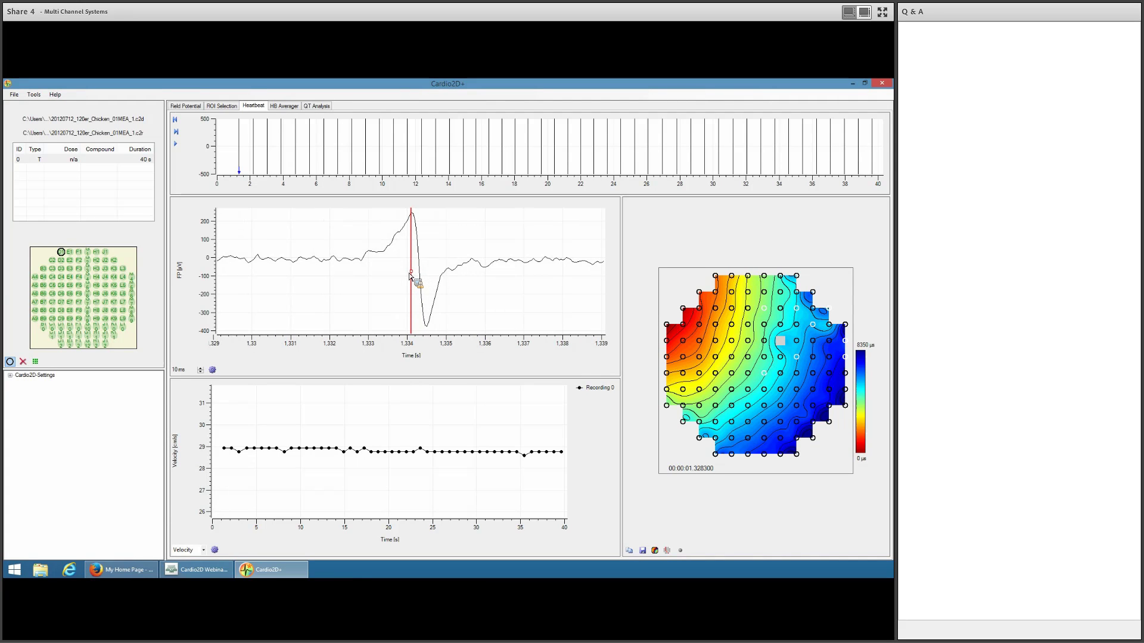
{"action": "left_click", "coordinate": [427, 276]}
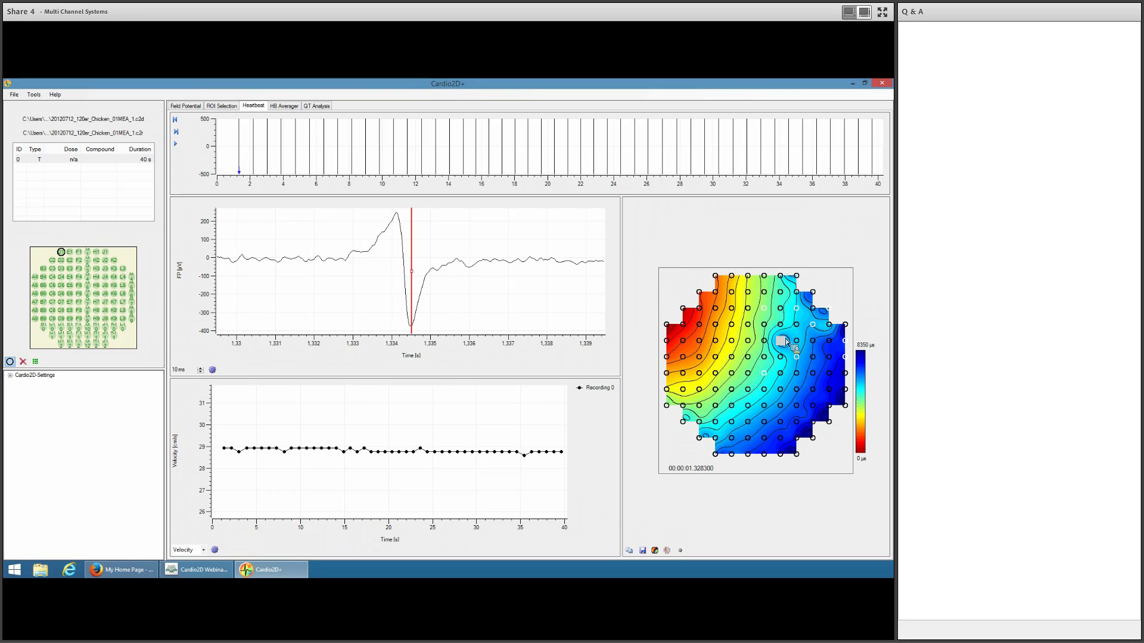
- Advance beat by beat to the heartbeat near 9.829 s, showing an electrode from the early red region
{"action": "left_click", "coordinate": [176, 134]}
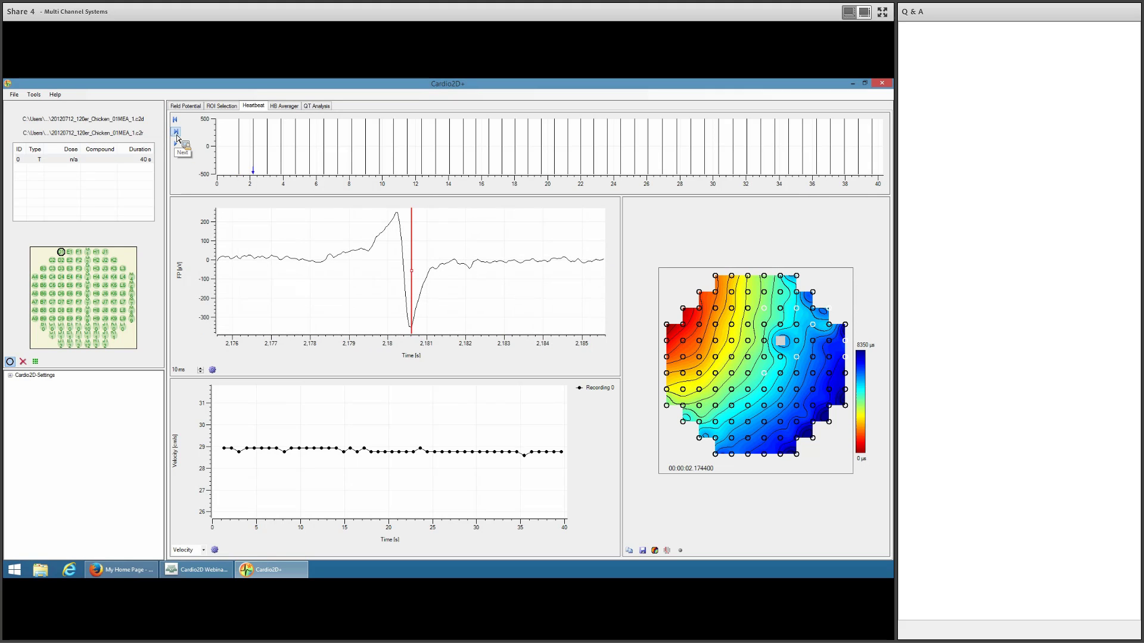
{"action": "left_click", "coordinate": [176, 133]}
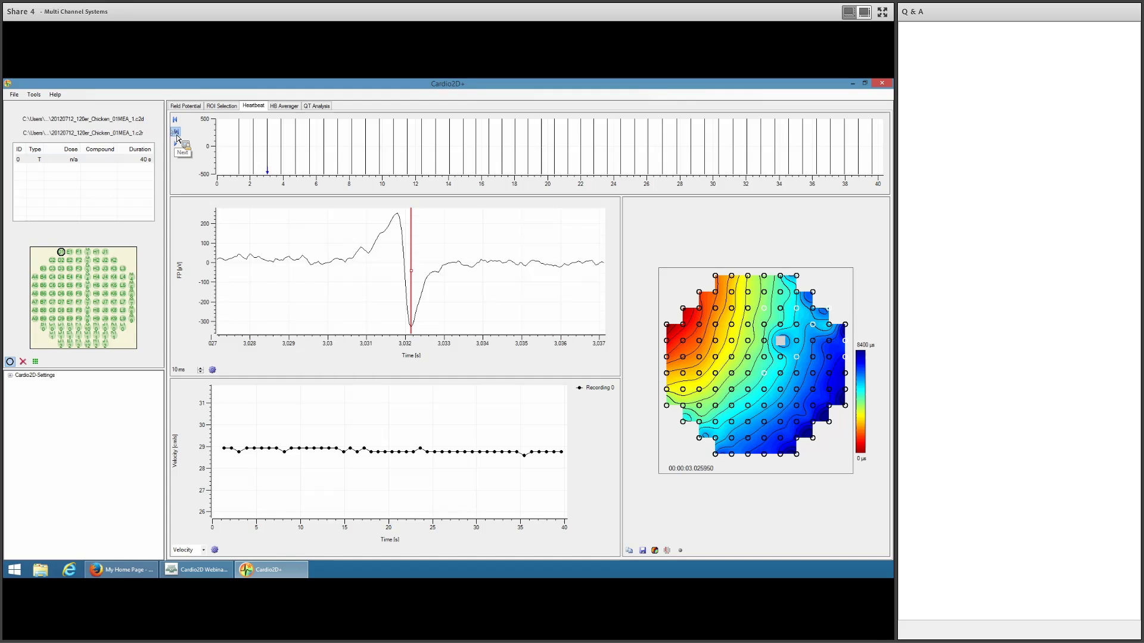
{"action": "left_click", "coordinate": [176, 135]}
{"action": "left_click_drag", "start_coordinate": [705, 332], "coordinate": [700, 326]}
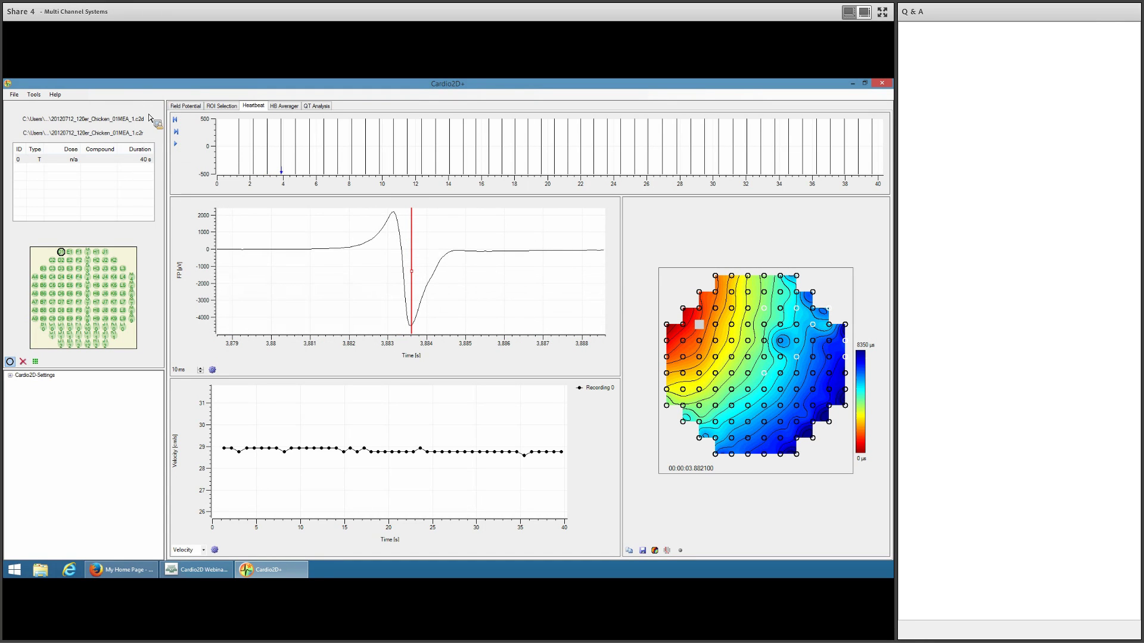
{"action": "left_click", "coordinate": [176, 132]}
{"action": "left_click", "coordinate": [177, 132]}
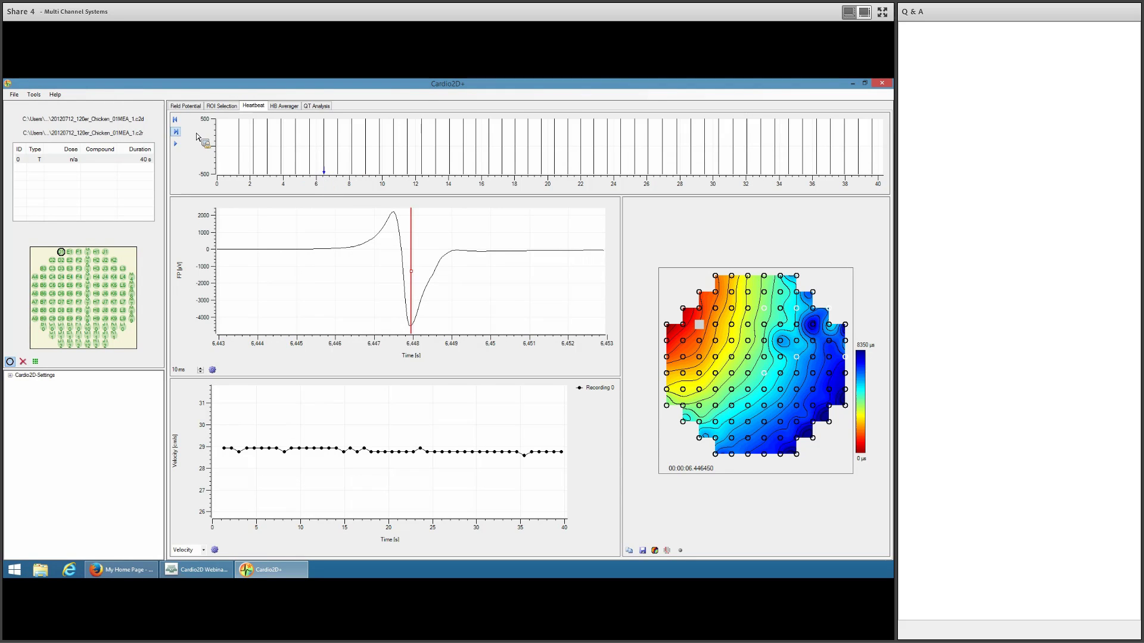
{"action": "left_click", "coordinate": [176, 133]}
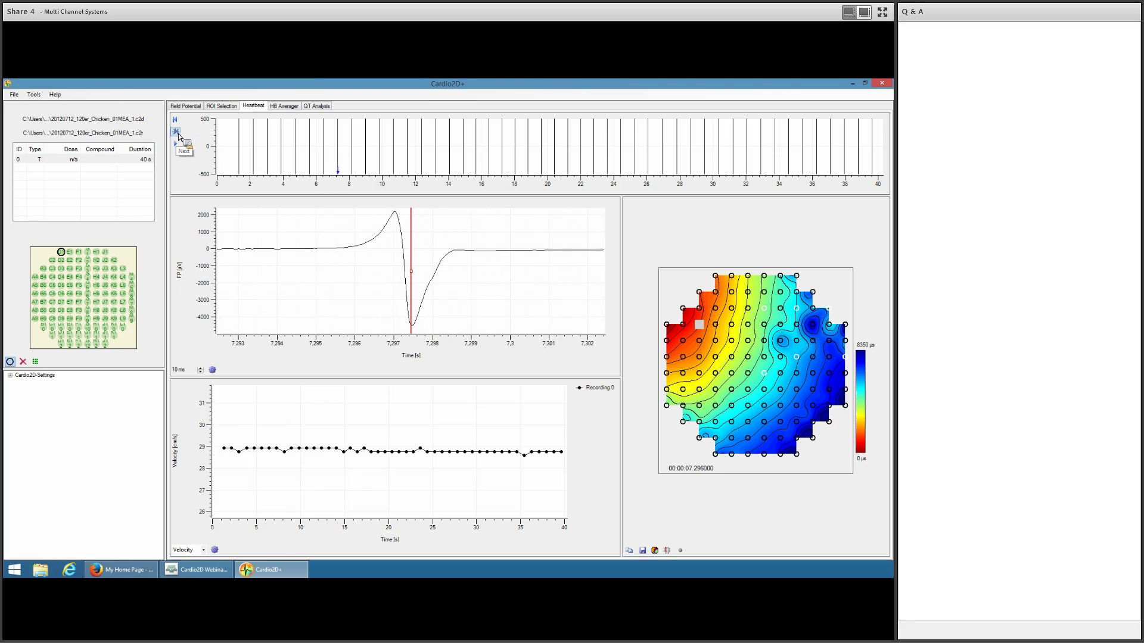
{"action": "left_click", "coordinate": [177, 132]}
{"action": "left_click", "coordinate": [176, 131]}
{"action": "left_click", "coordinate": [177, 132]}
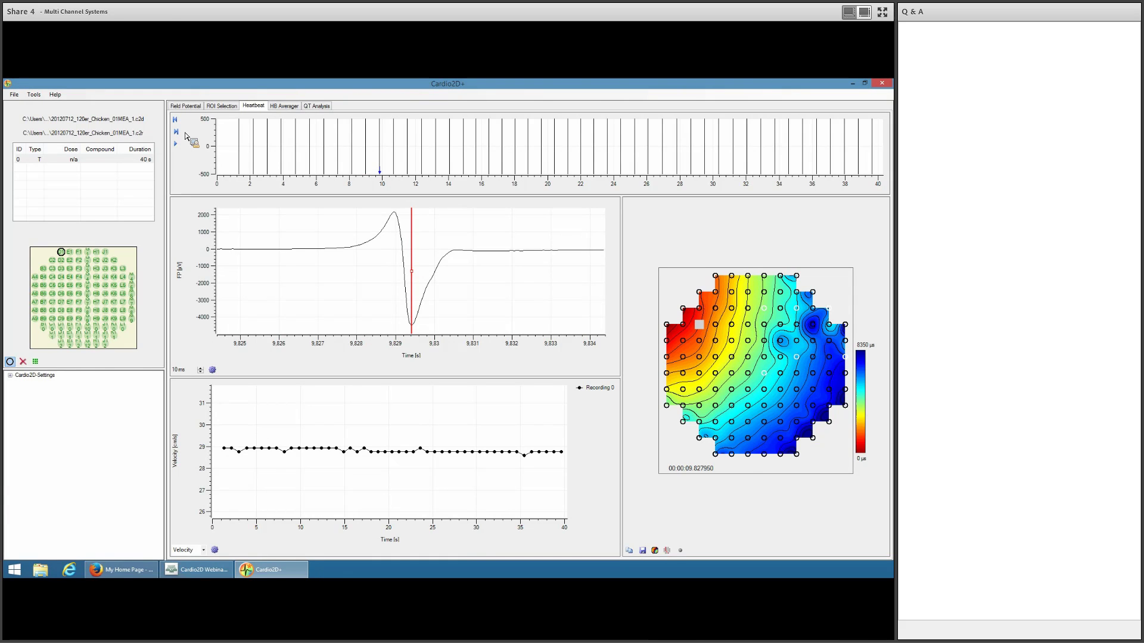
- Switch to the HB Averager tab after a brief look at QT Analysis
{"action": "left_click", "coordinate": [285, 107]}
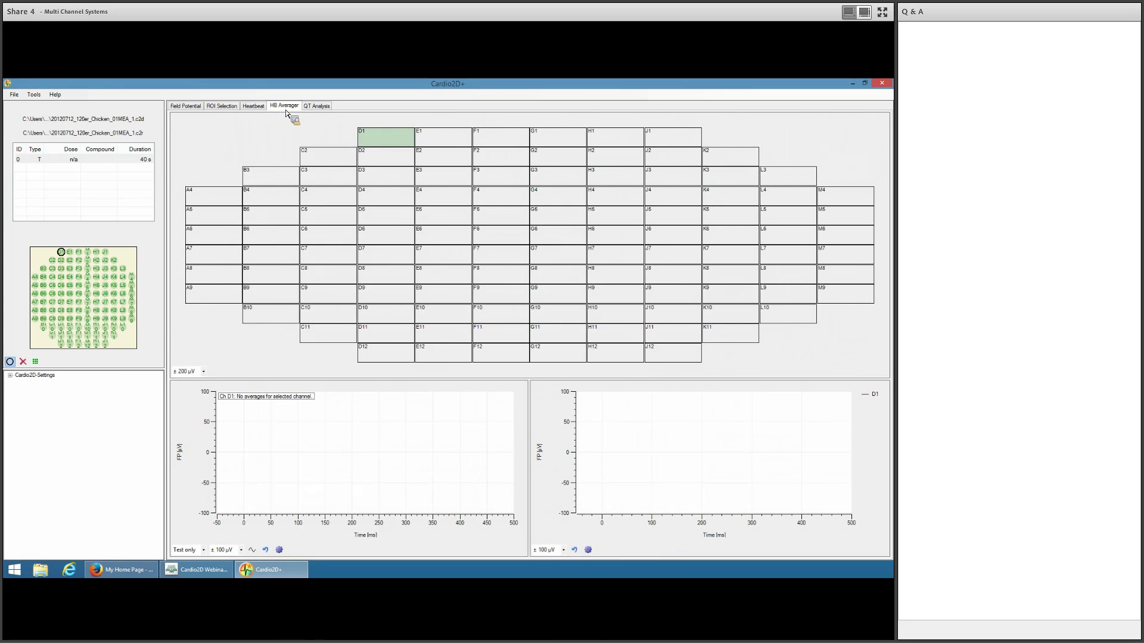
{"action": "left_click", "coordinate": [320, 108]}
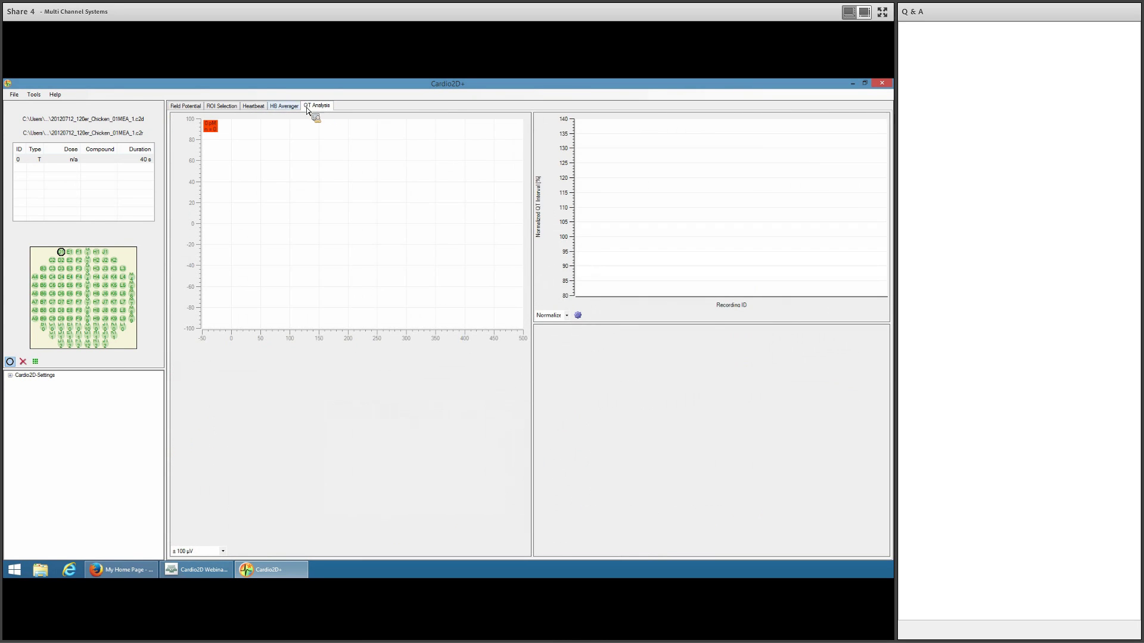
{"action": "left_click", "coordinate": [298, 108]}
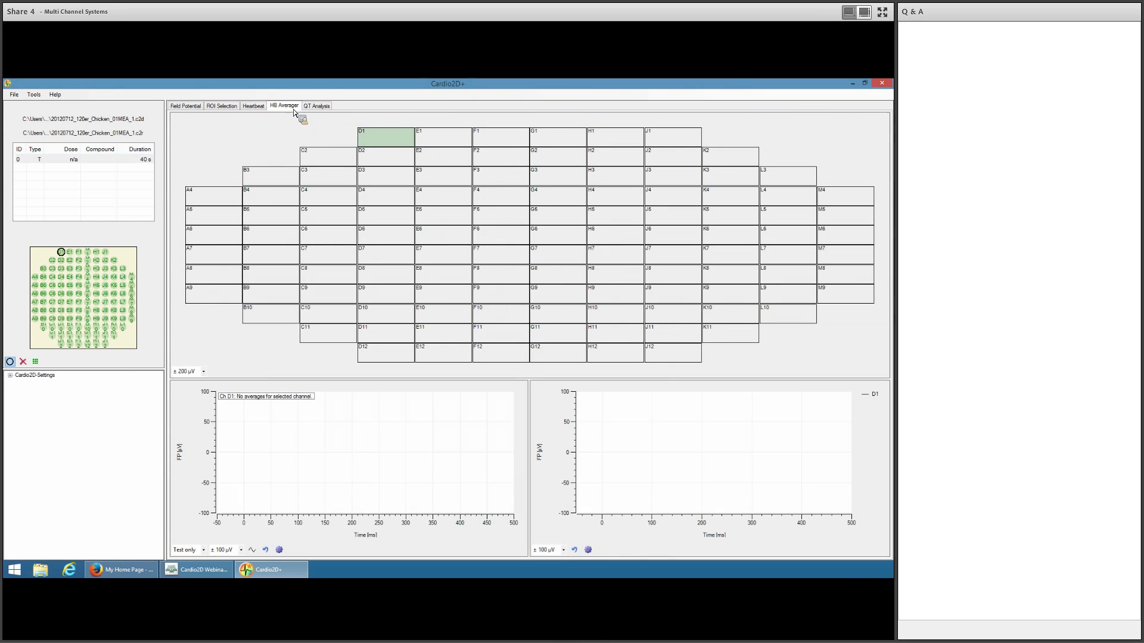
- Open Tools > Analyze, check On for HB averaging, and review the QT and 2D settings
{"action": "left_click", "coordinate": [34, 95]}
{"action": "left_click", "coordinate": [52, 103]}
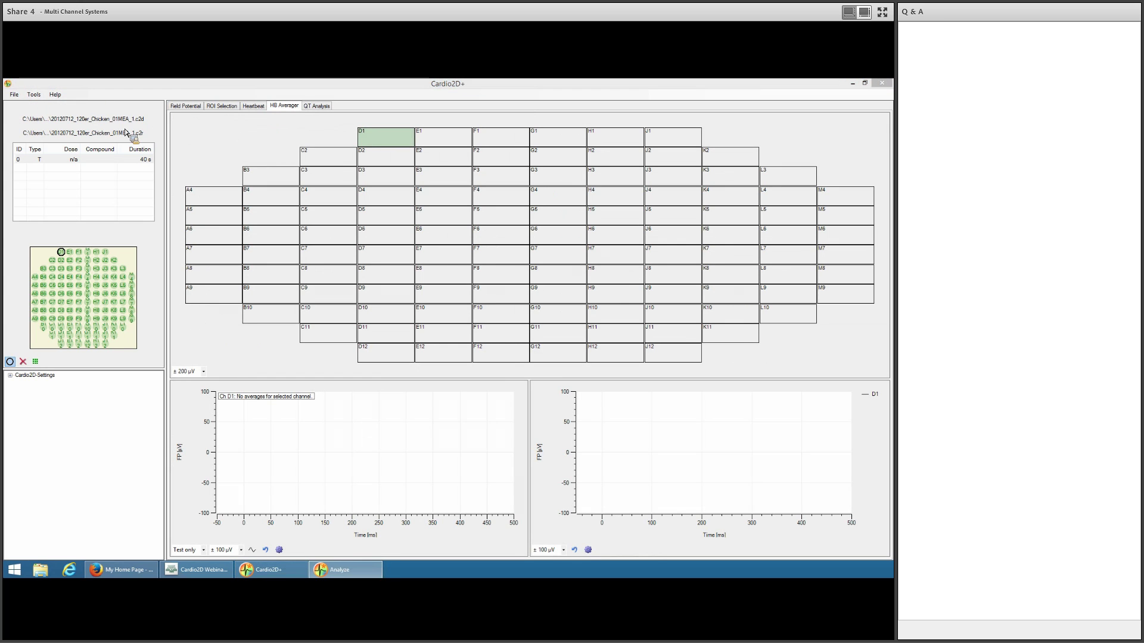
{"action": "left_click_drag", "start_coordinate": [50, 223], "coordinate": [231, 151]}
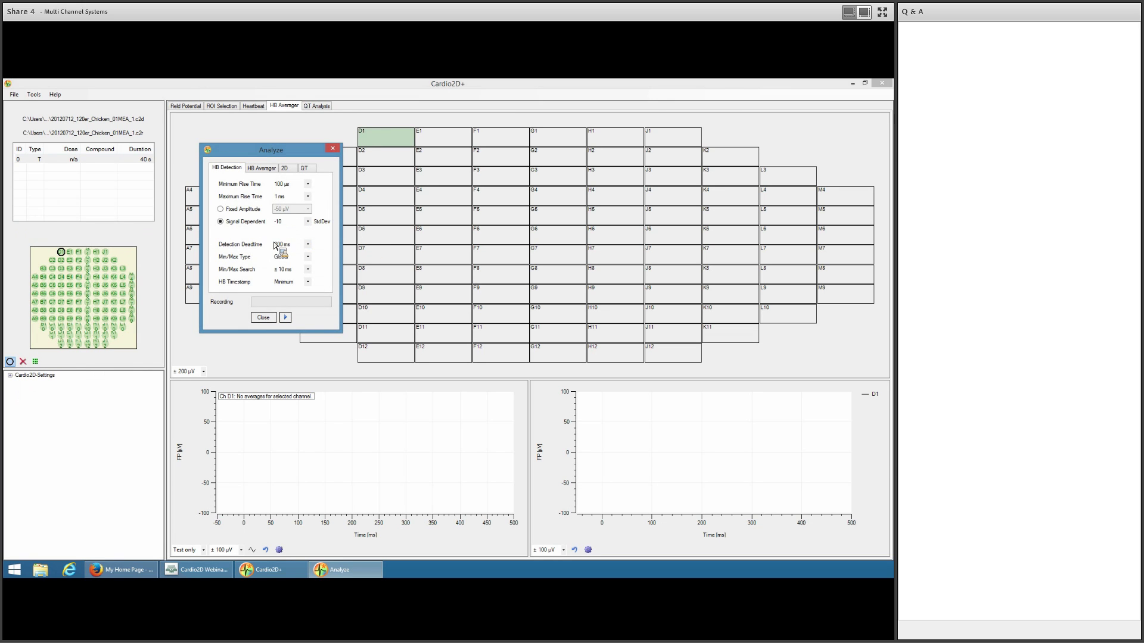
{"action": "left_click", "coordinate": [262, 169]}
{"action": "left_click", "coordinate": [223, 185]}
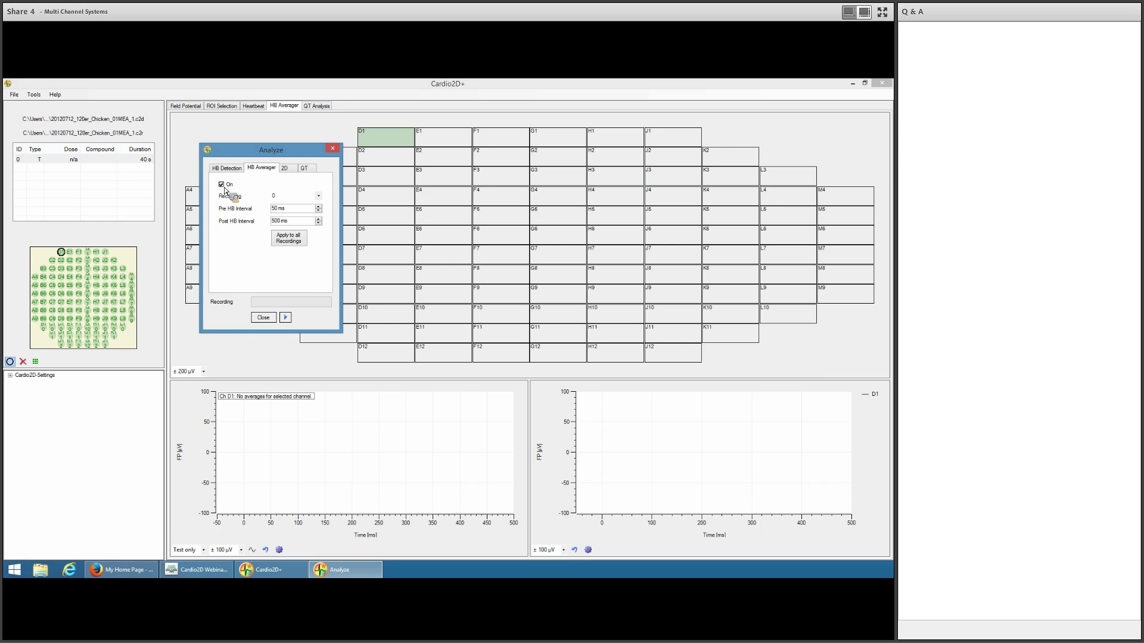
{"action": "left_click", "coordinate": [305, 168]}
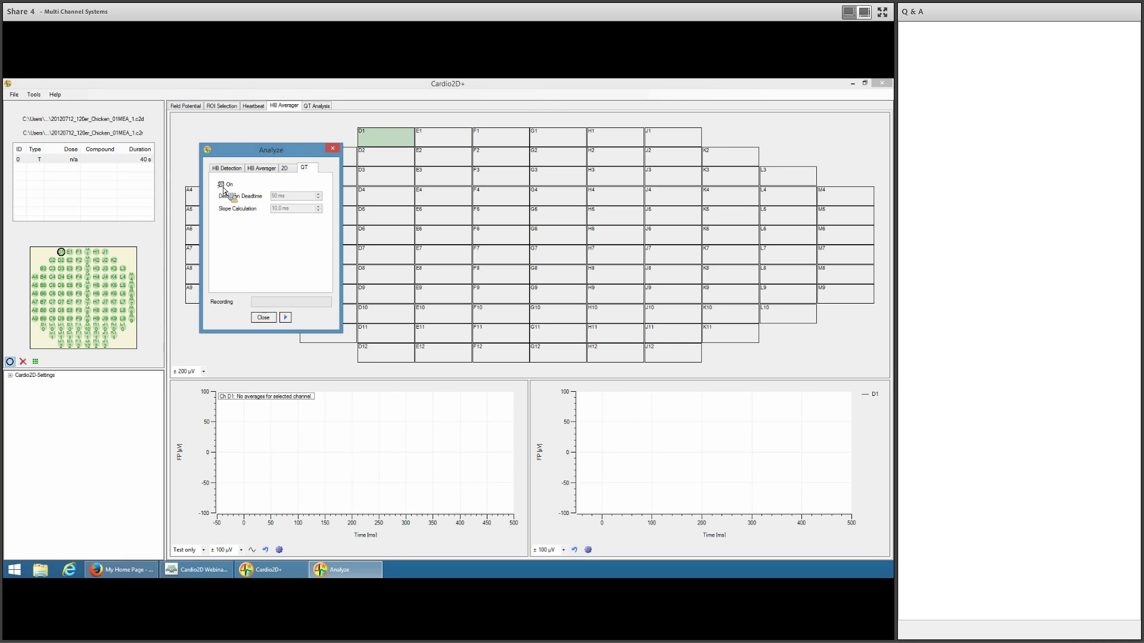
{"action": "left_click", "coordinate": [285, 169]}
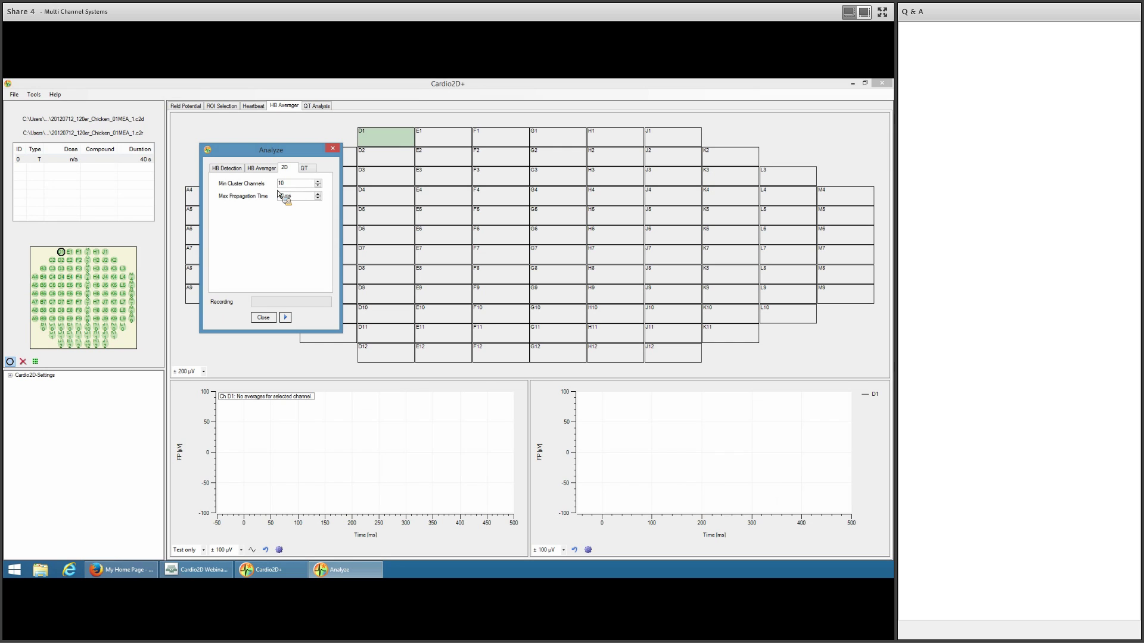
{"action": "left_click", "coordinate": [225, 168]}
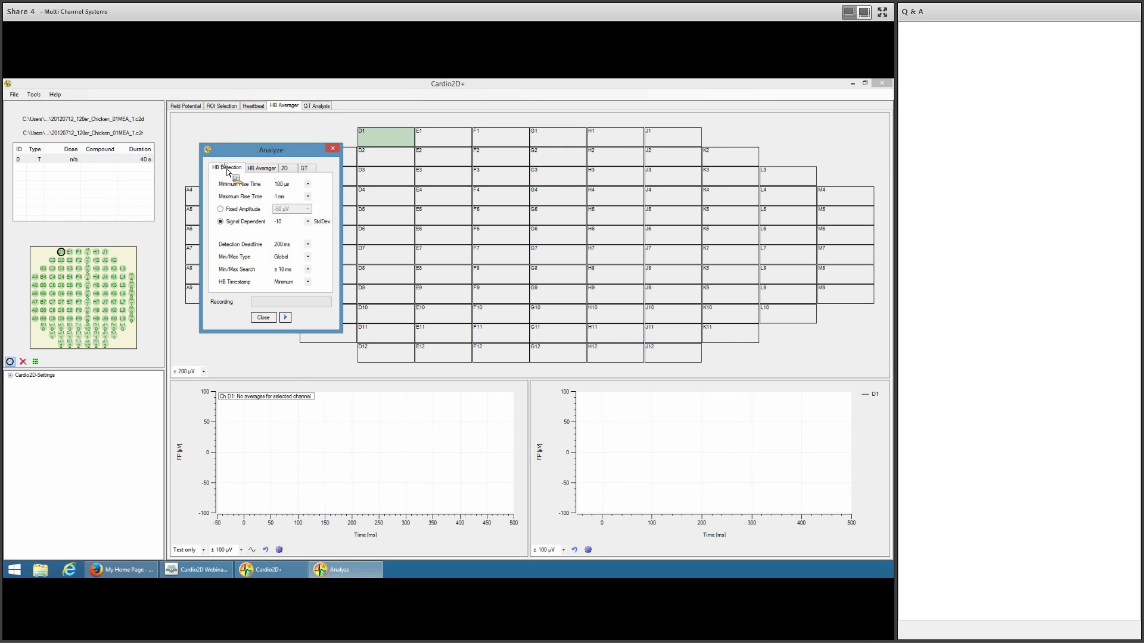
- Run the analysis, overlay averaged beats of L6, C10, J12 and J8 with D1, then close Analyze
{"action": "left_click", "coordinate": [285, 317]}
{"action": "left_click_drag", "start_coordinate": [317, 155], "coordinate": [203, 149]}
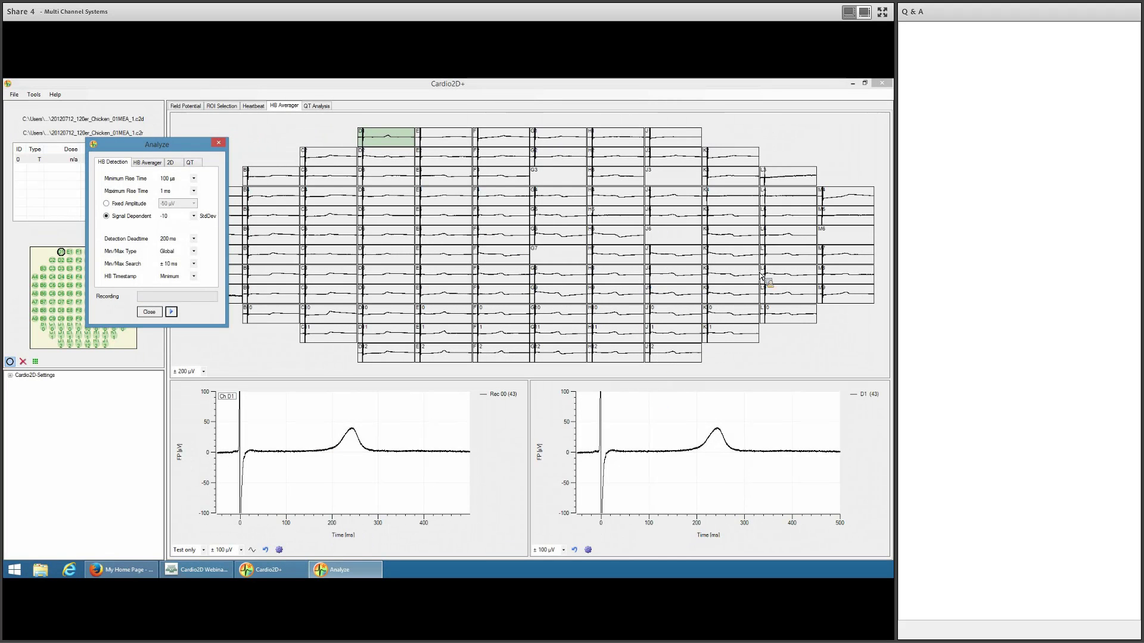
{"action": "left_click", "coordinate": [798, 239]}
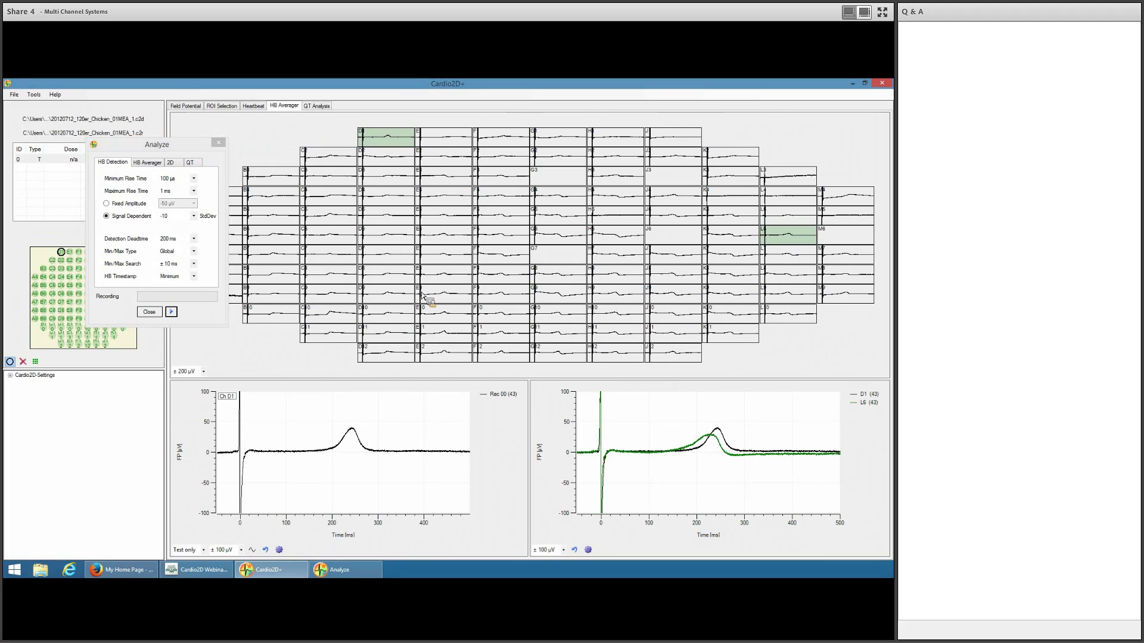
{"action": "left_click", "coordinate": [336, 320]}
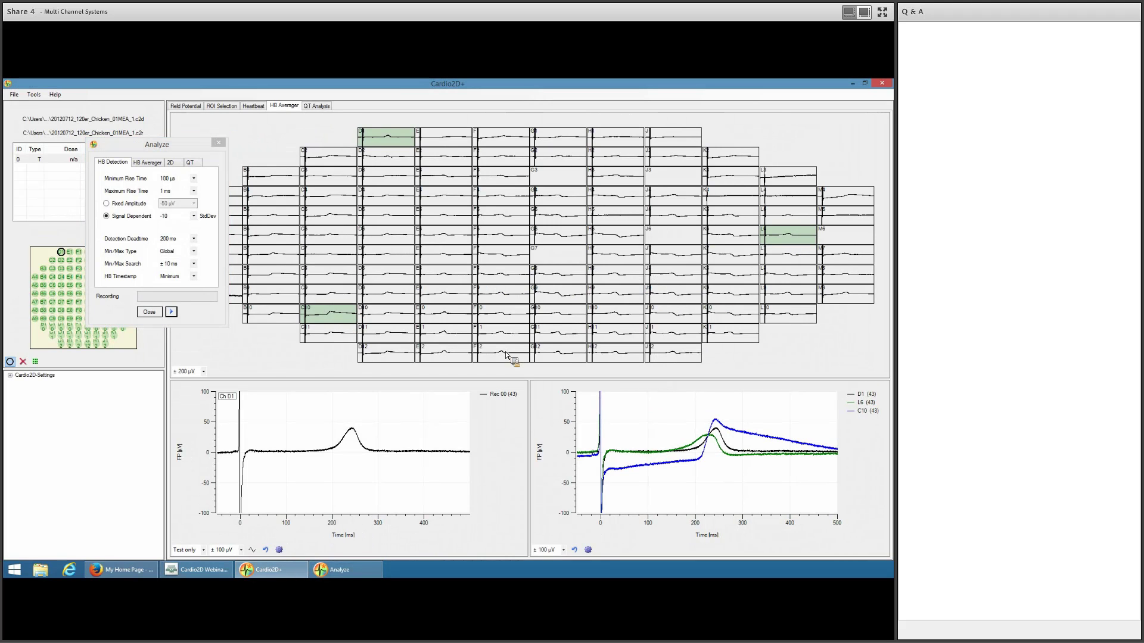
{"action": "left_click", "coordinate": [689, 366]}
{"action": "left_click", "coordinate": [685, 284]}
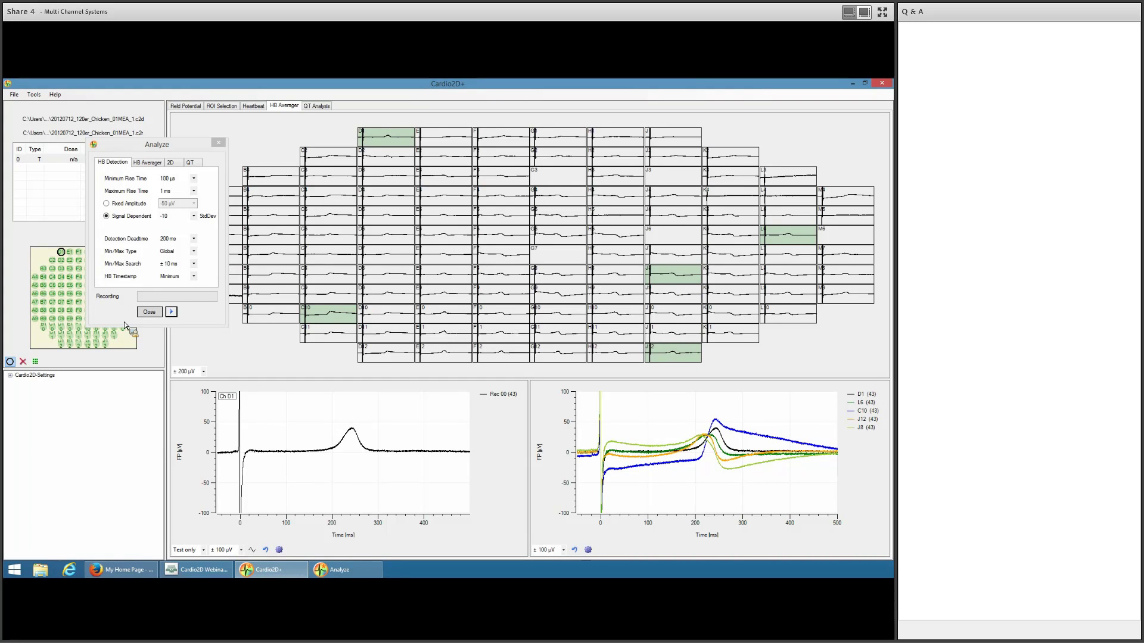
{"action": "left_click", "coordinate": [149, 313]}
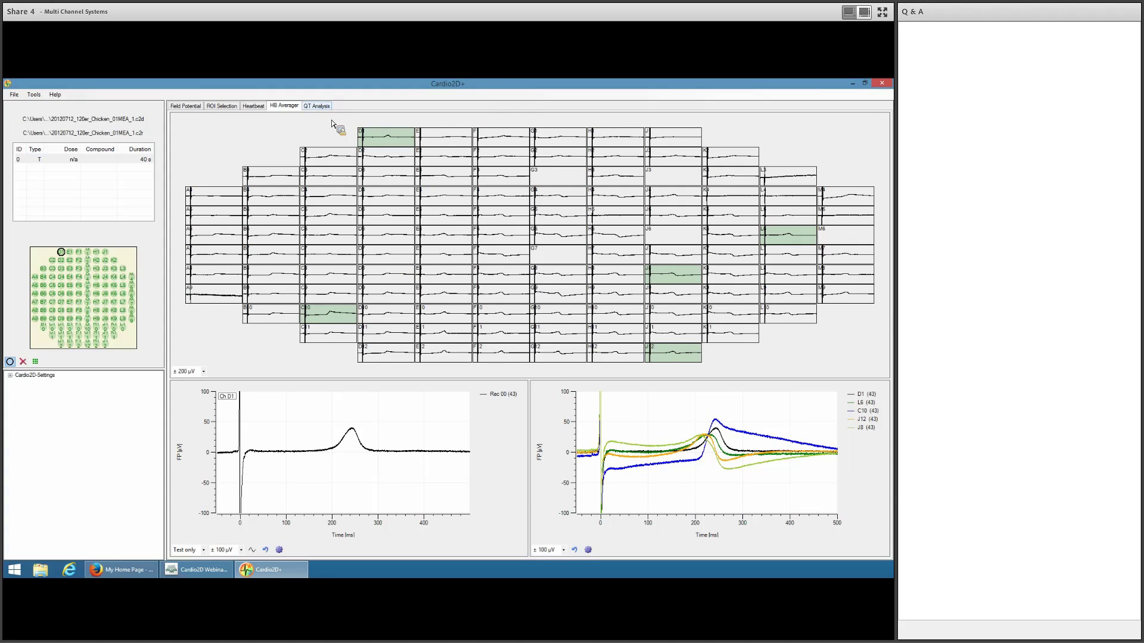
- On the QT Analysis tab, move the T-wave cursor to mark the QT end at 272 ms
{"action": "left_click_drag", "start_coordinate": [332, 123], "coordinate": [327, 111]}
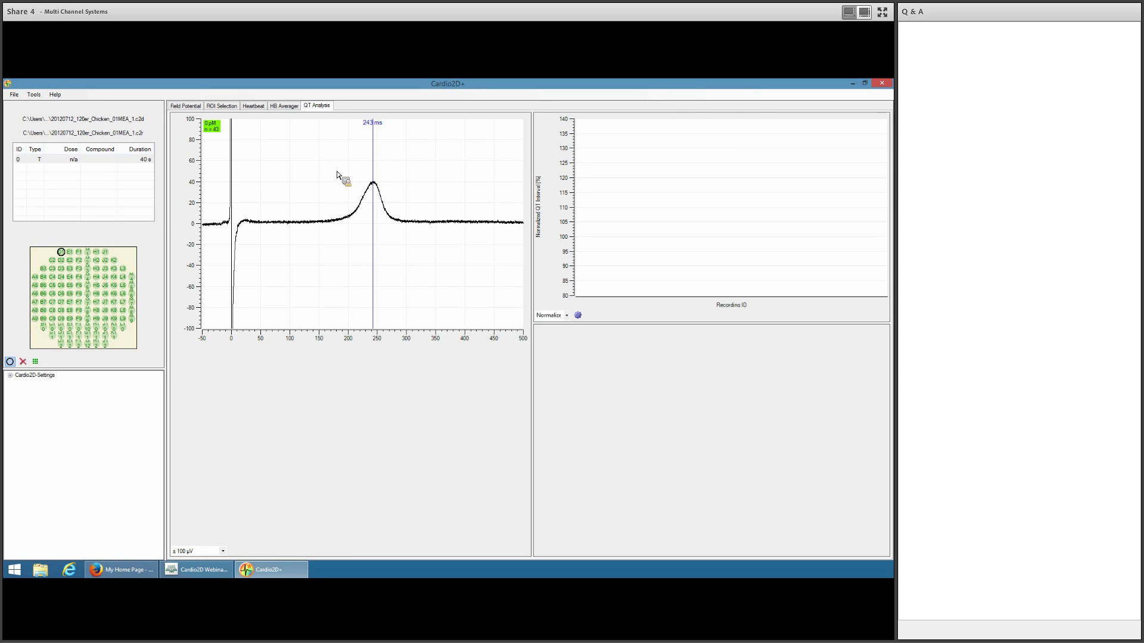
{"action": "left_click", "coordinate": [381, 233]}
{"action": "left_click_drag", "start_coordinate": [380, 233], "coordinate": [392, 241]}
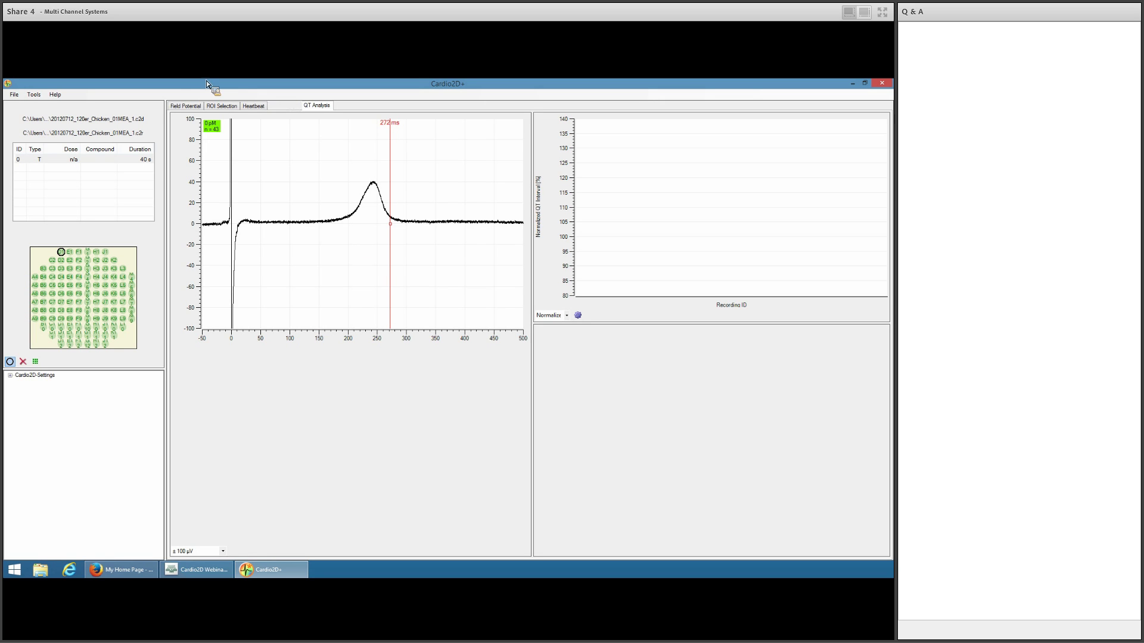
- Try opening the raw data file BayK_MEA 2.B.c2d and dismiss the error that follows
{"action": "left_click", "coordinate": [15, 96]}
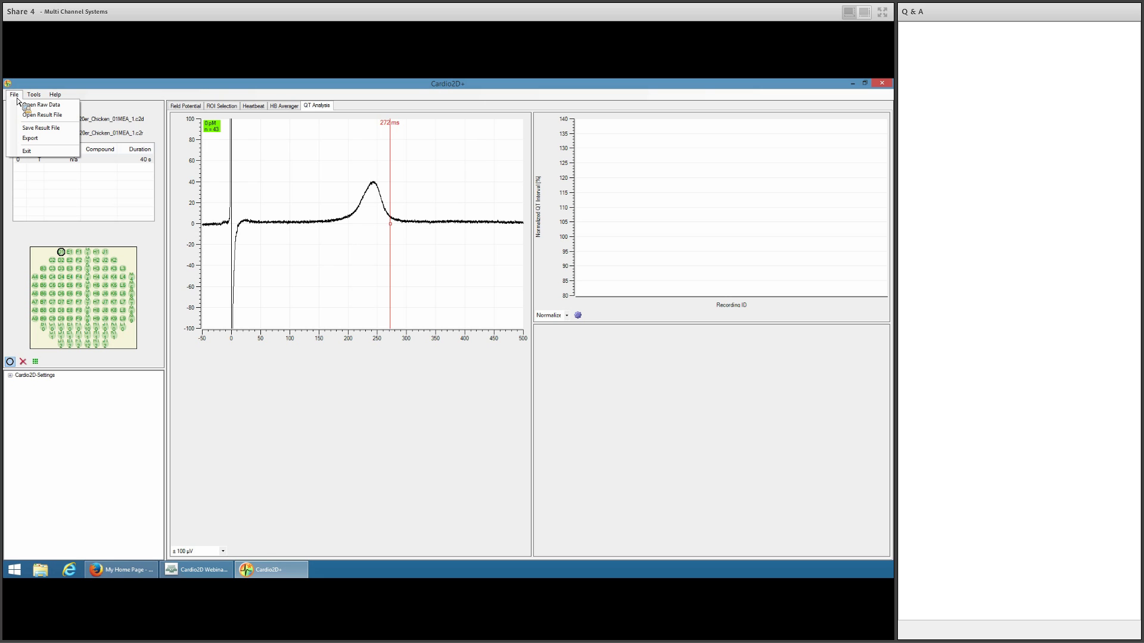
{"action": "left_click", "coordinate": [40, 105]}
{"action": "left_click", "coordinate": [137, 165]}
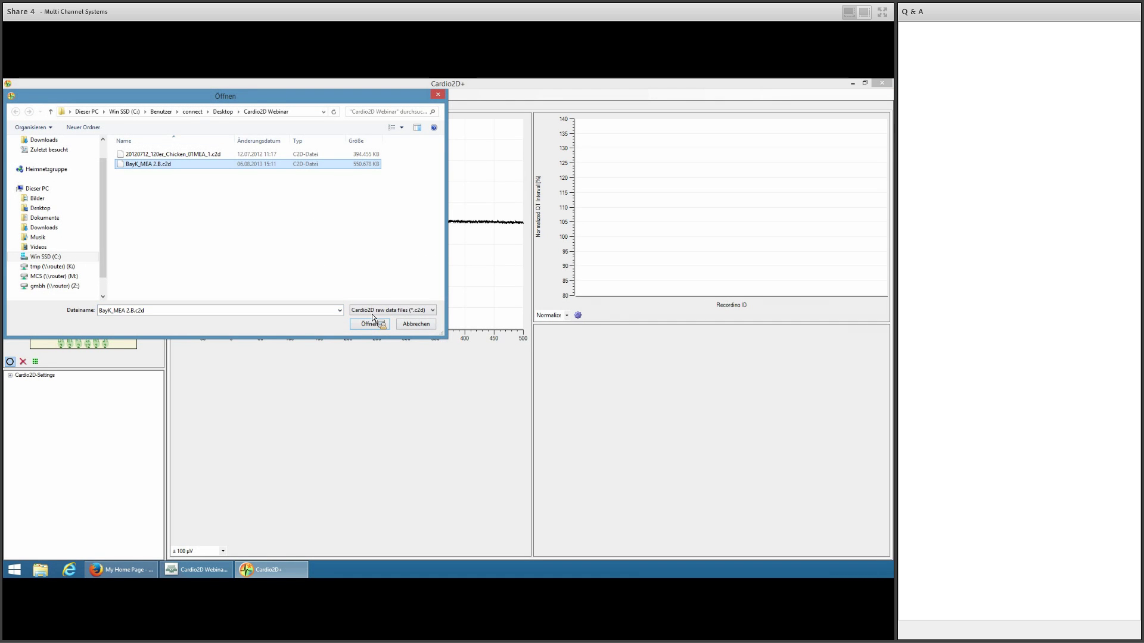
{"action": "left_click", "coordinate": [380, 330]}
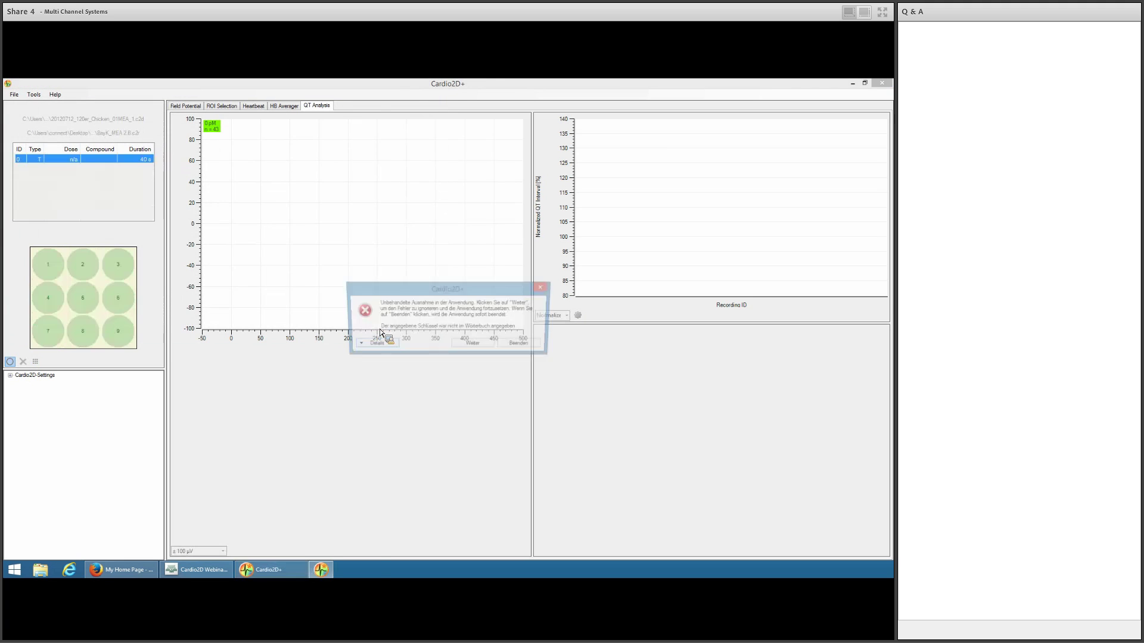
{"action": "left_click", "coordinate": [483, 348]}
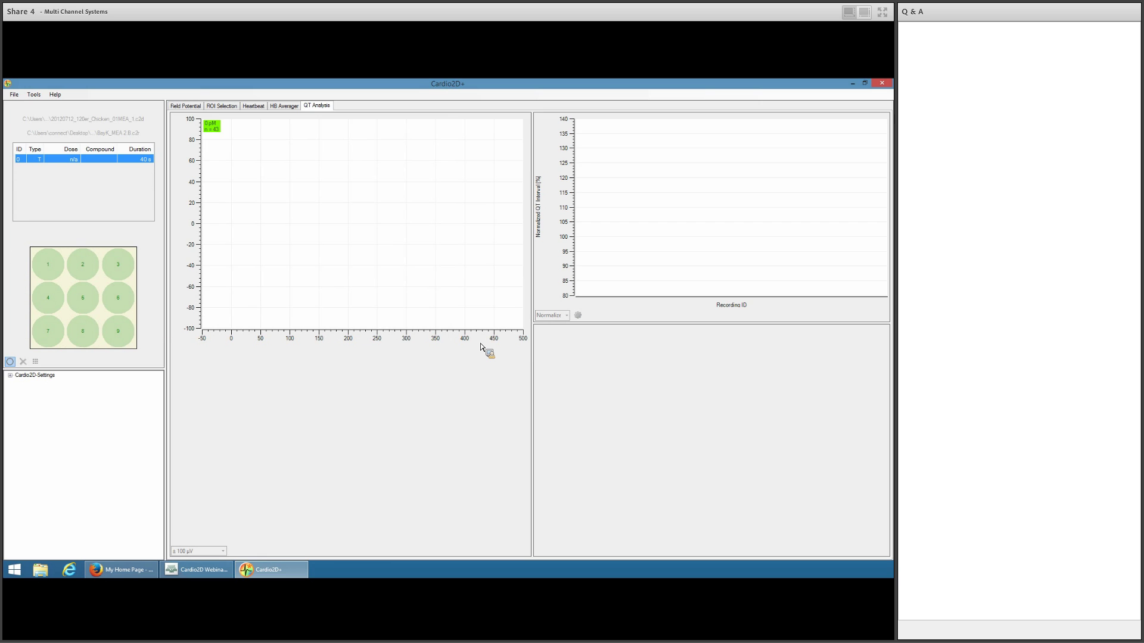
- Restart Cardio2D+ and load BayK_MEA 2.B.c2d again through File > Open Raw Data
{"action": "left_click", "coordinate": [882, 83]}
{"action": "double_click", "coordinate": [476, 289]}
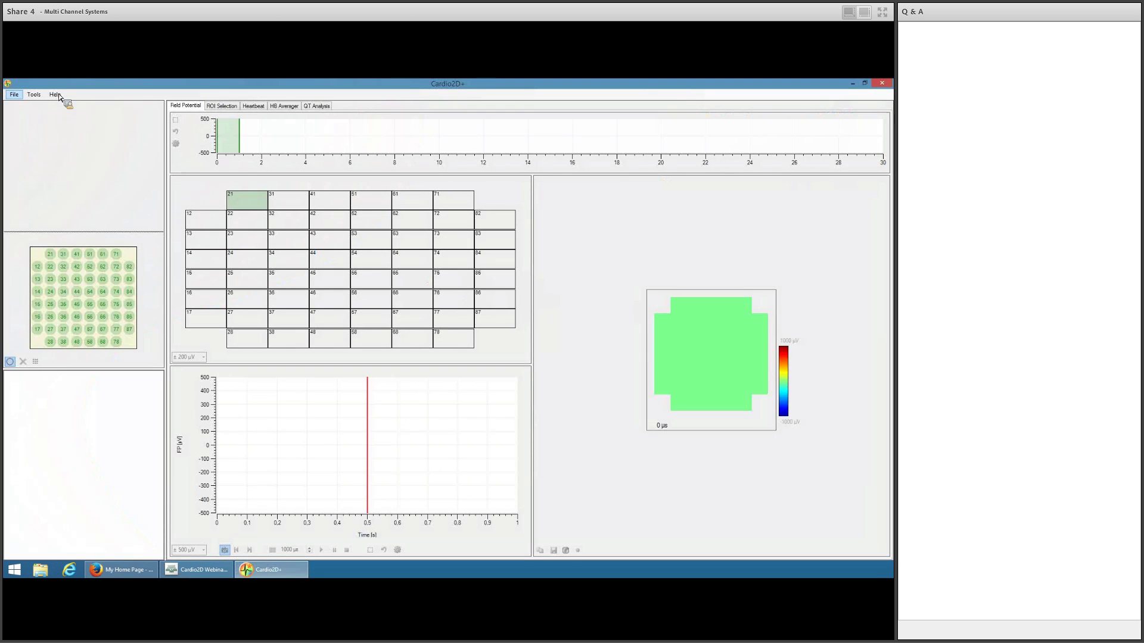
{"action": "left_click", "coordinate": [14, 95]}
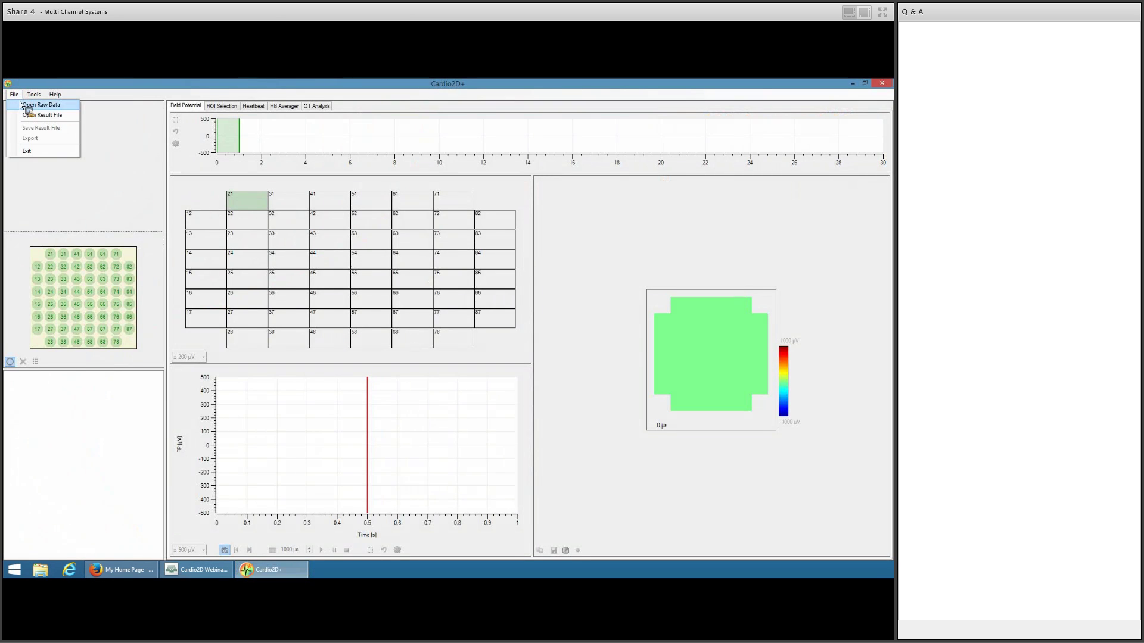
{"action": "left_click", "coordinate": [31, 107]}
{"action": "left_click", "coordinate": [159, 167]}
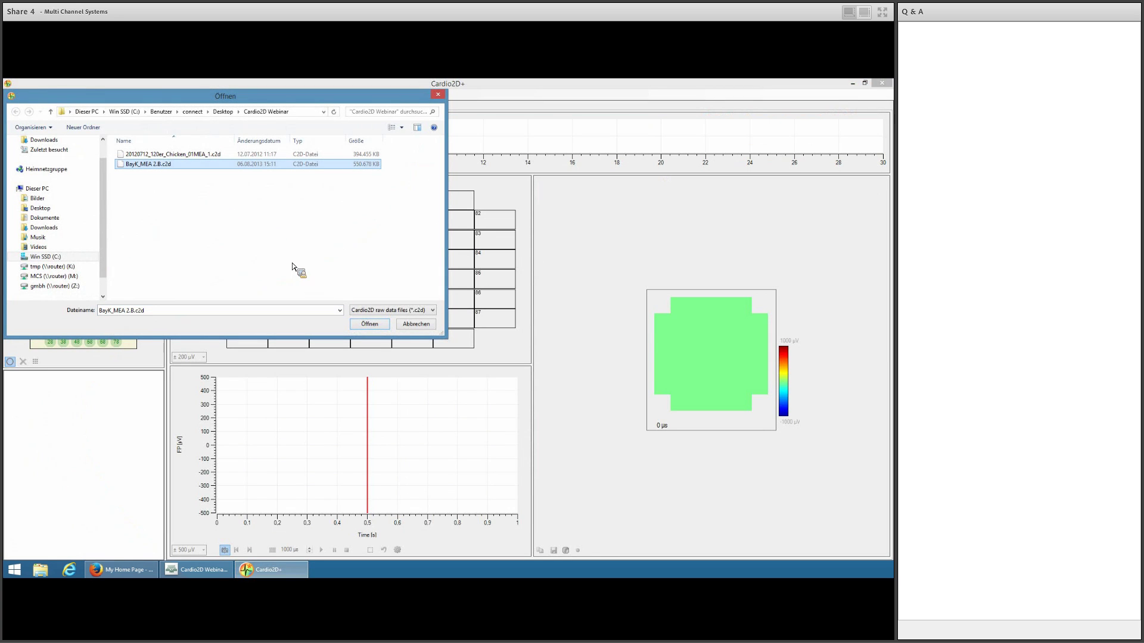
{"action": "left_click", "coordinate": [376, 326]}
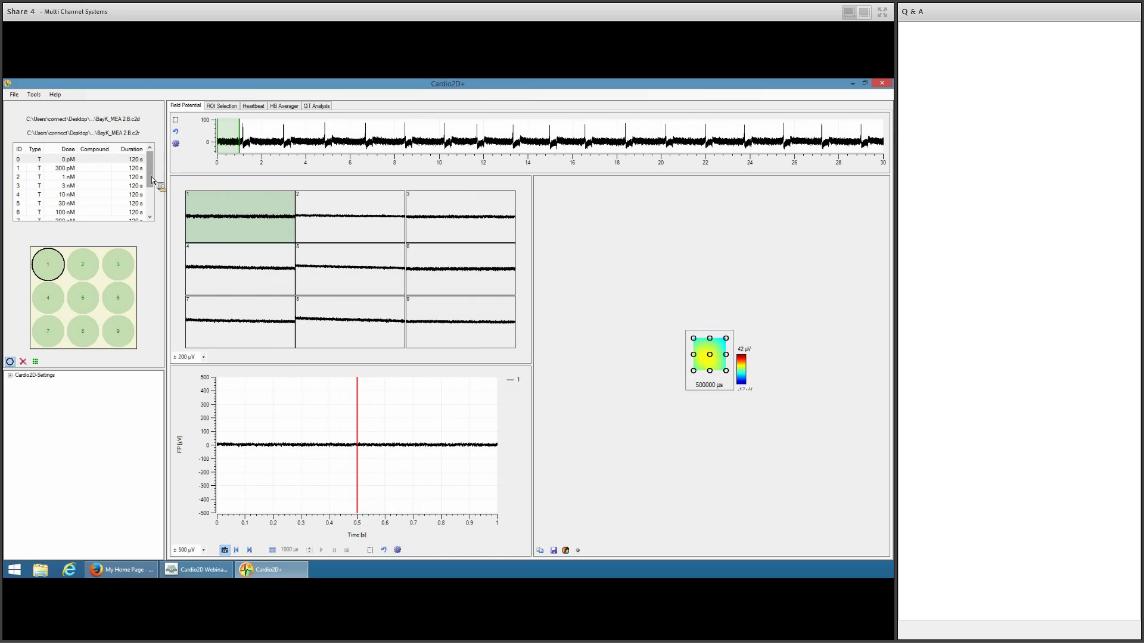
- Compare channels 1 and 8 on a single beat, with the lower plot at ±200 µV
{"action": "left_click", "coordinate": [323, 320]}
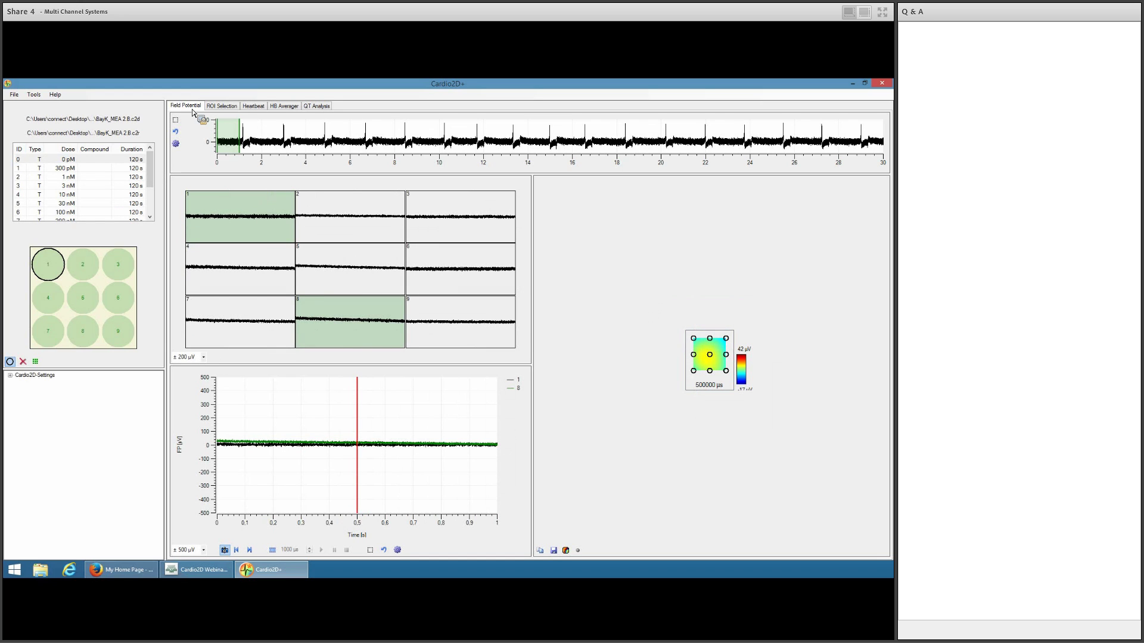
{"action": "left_click_drag", "start_coordinate": [231, 129], "coordinate": [291, 132]}
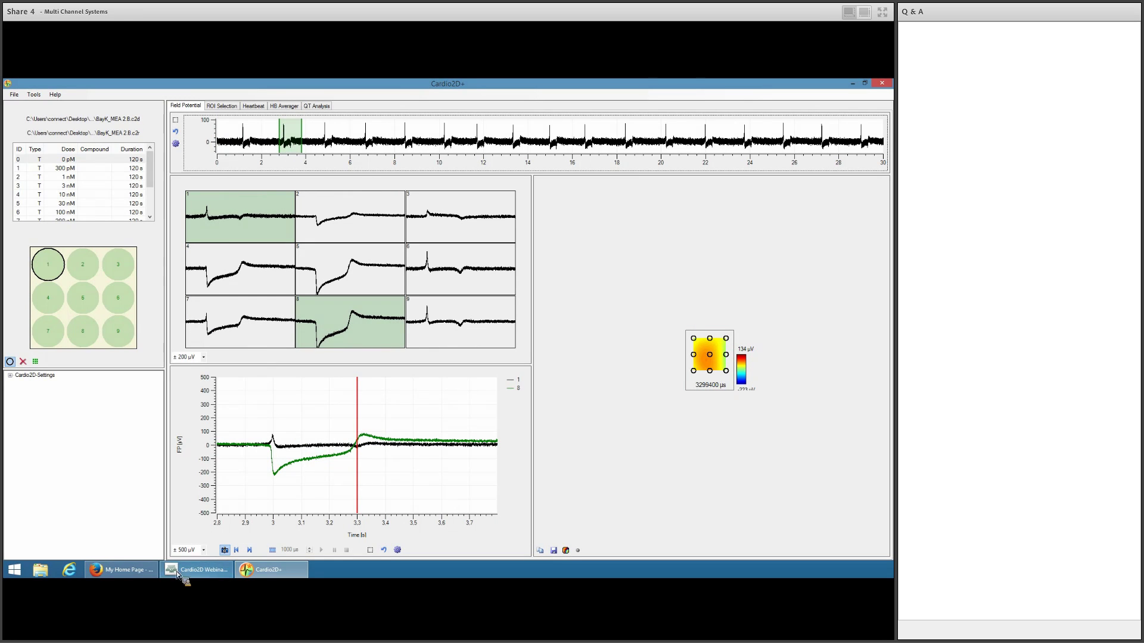
{"action": "left_click", "coordinate": [203, 550]}
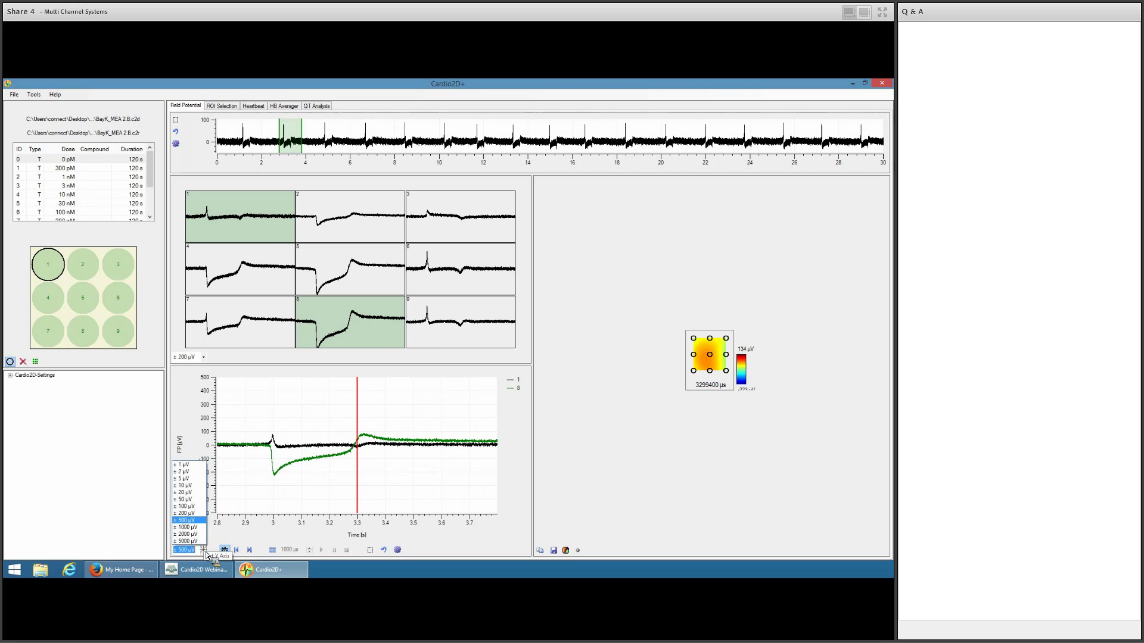
{"action": "left_click", "coordinate": [192, 514]}
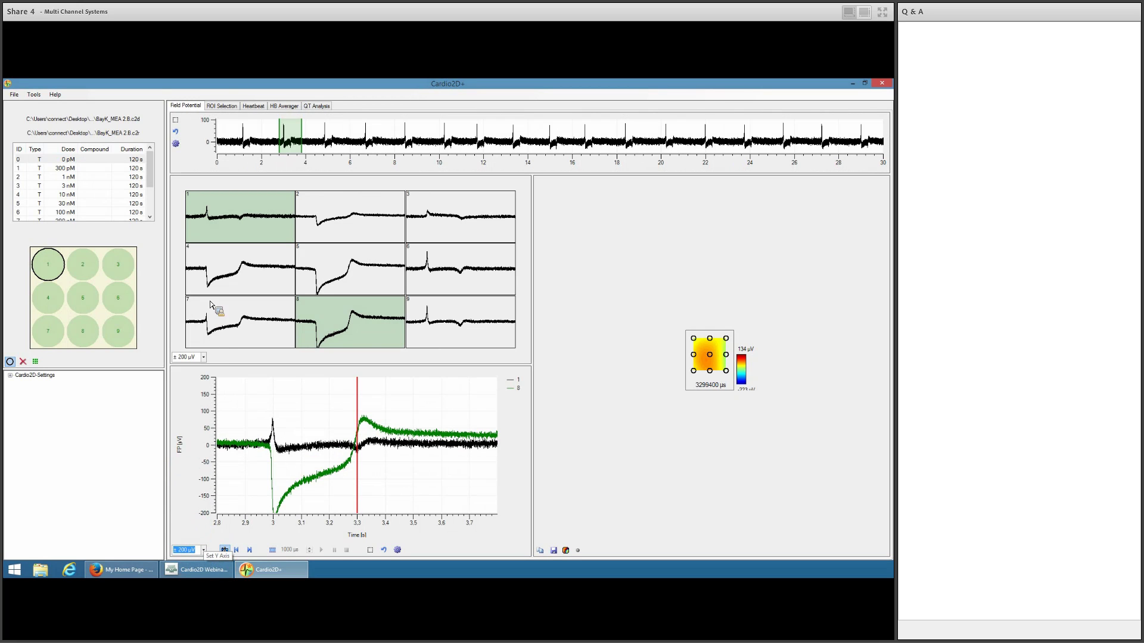
- Keep the channel grid at ±200 µV after trying ±100 µV, then switch analysis to well 8
{"action": "left_click", "coordinate": [203, 357]}
{"action": "left_click", "coordinate": [201, 409]}
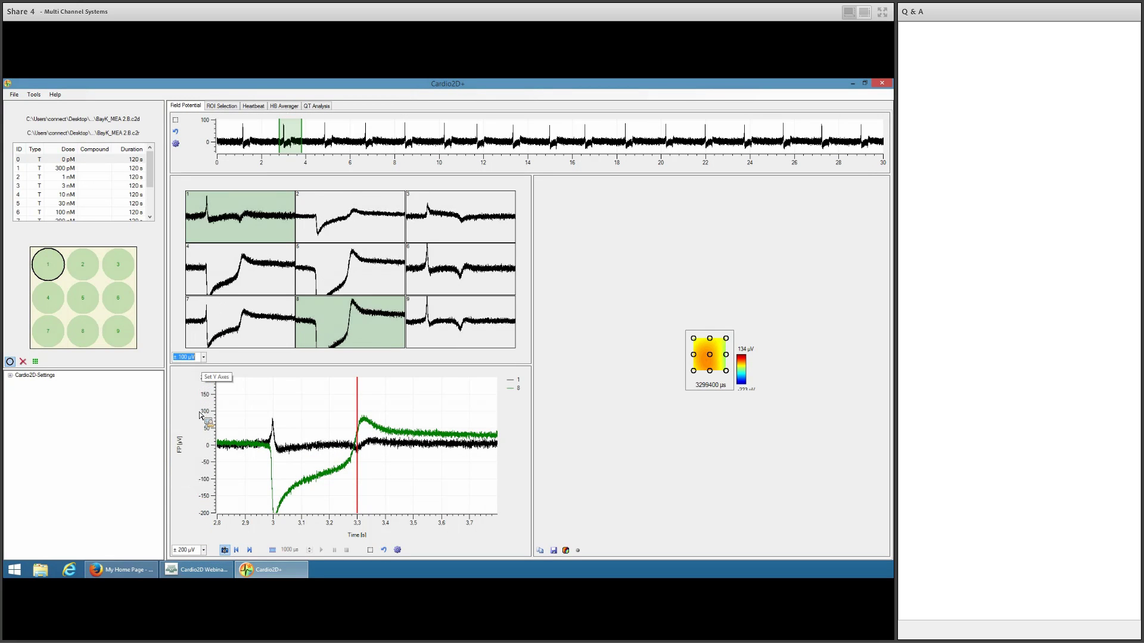
{"action": "left_click", "coordinate": [204, 358]}
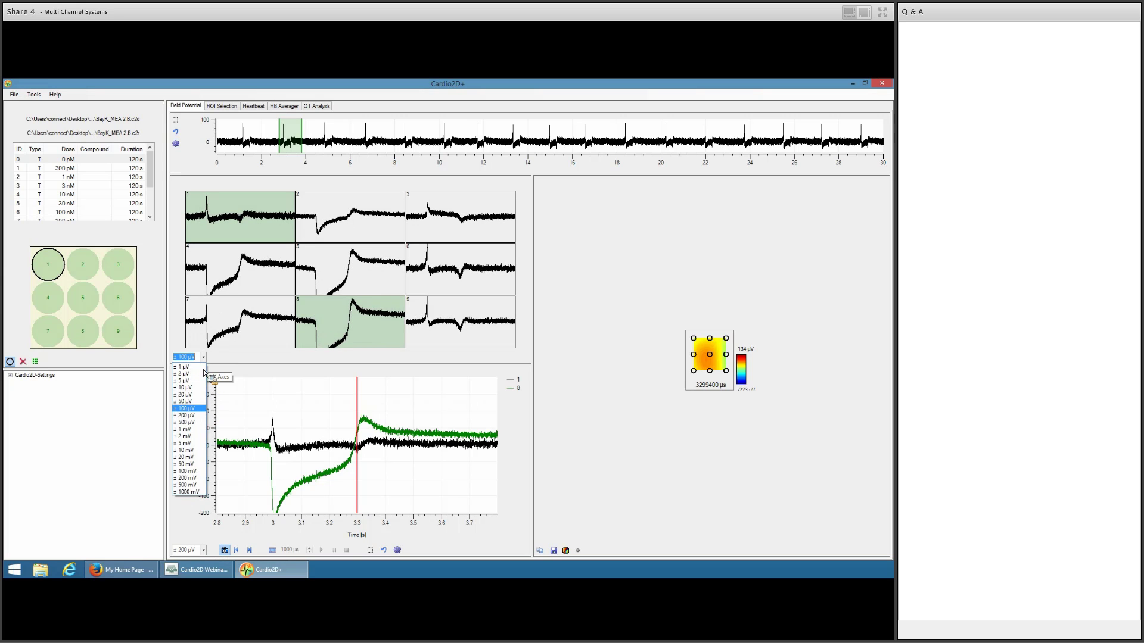
{"action": "left_click", "coordinate": [198, 416]}
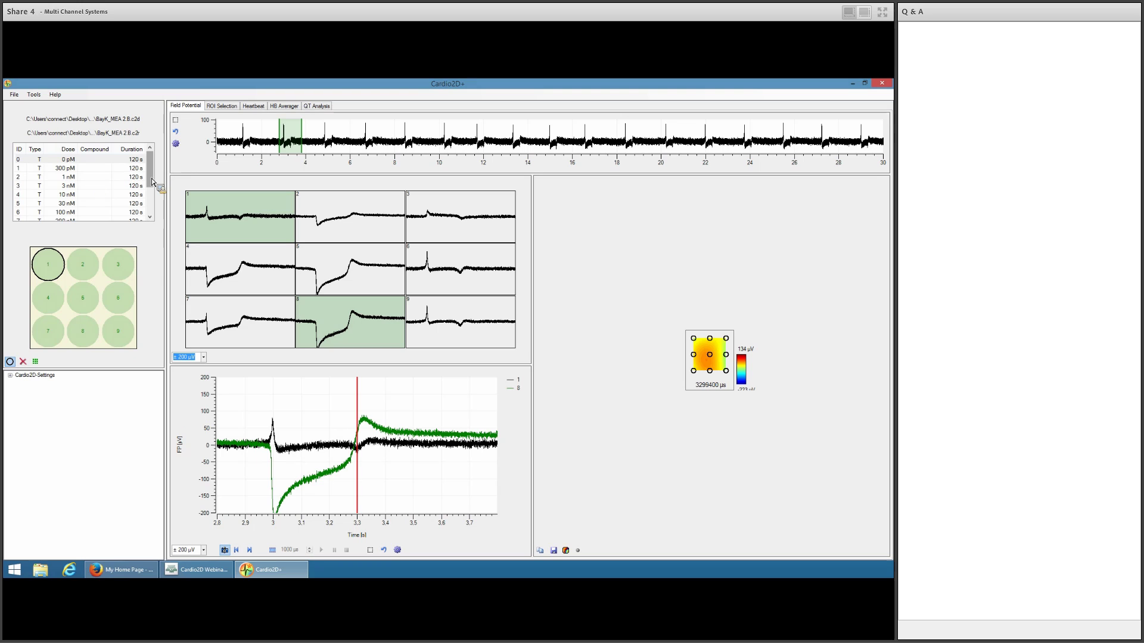
{"action": "left_click_drag", "start_coordinate": [151, 181], "coordinate": [156, 215]}
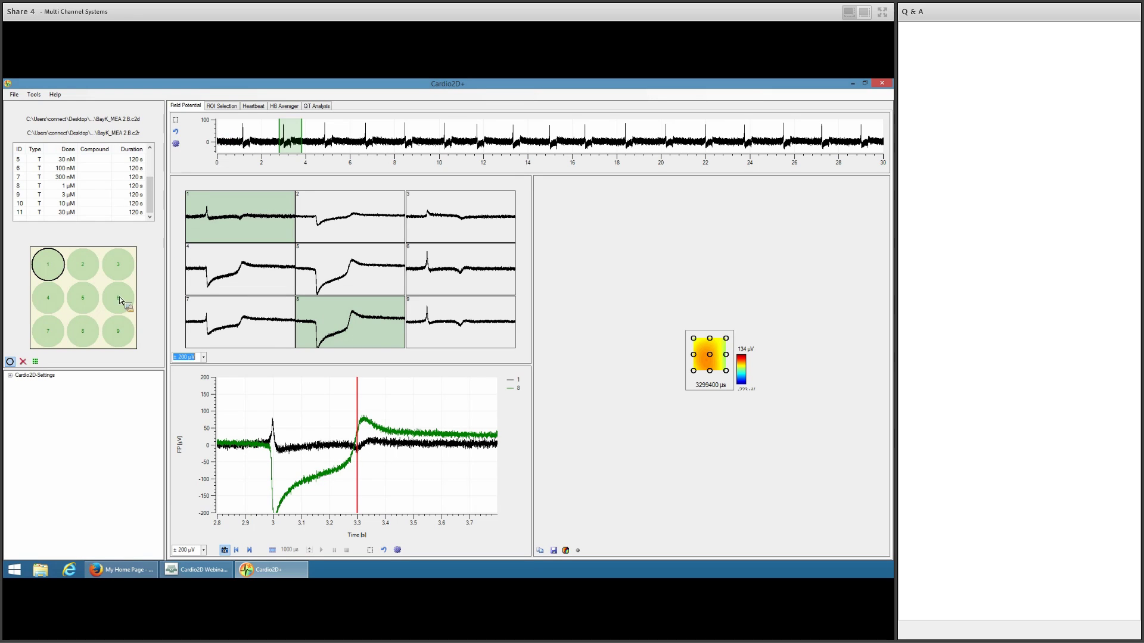
{"action": "left_click", "coordinate": [83, 331]}
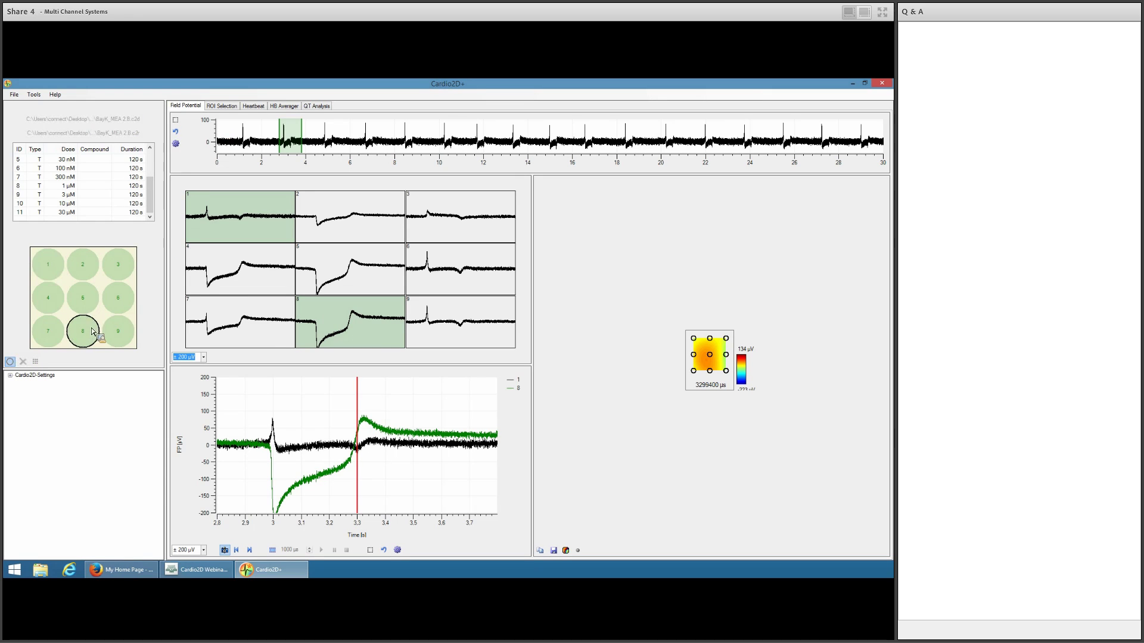
- Check the pink ROI ranges for well 8's recordings, then show the Heartbeat detection view
{"action": "left_click", "coordinate": [213, 110]}
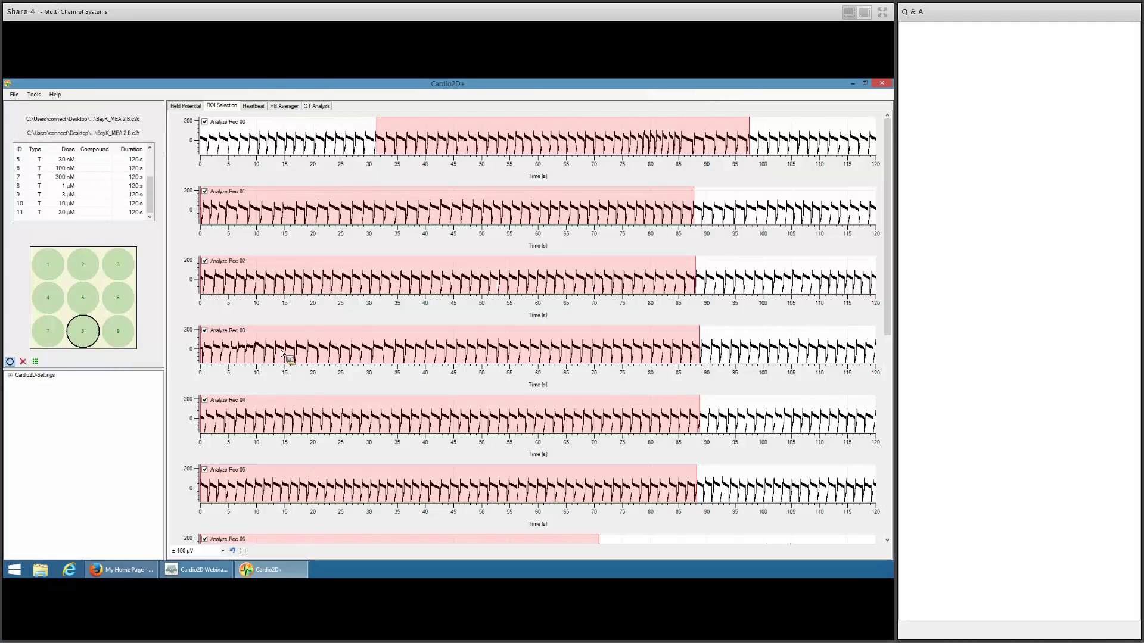
{"action": "left_click", "coordinate": [255, 106]}
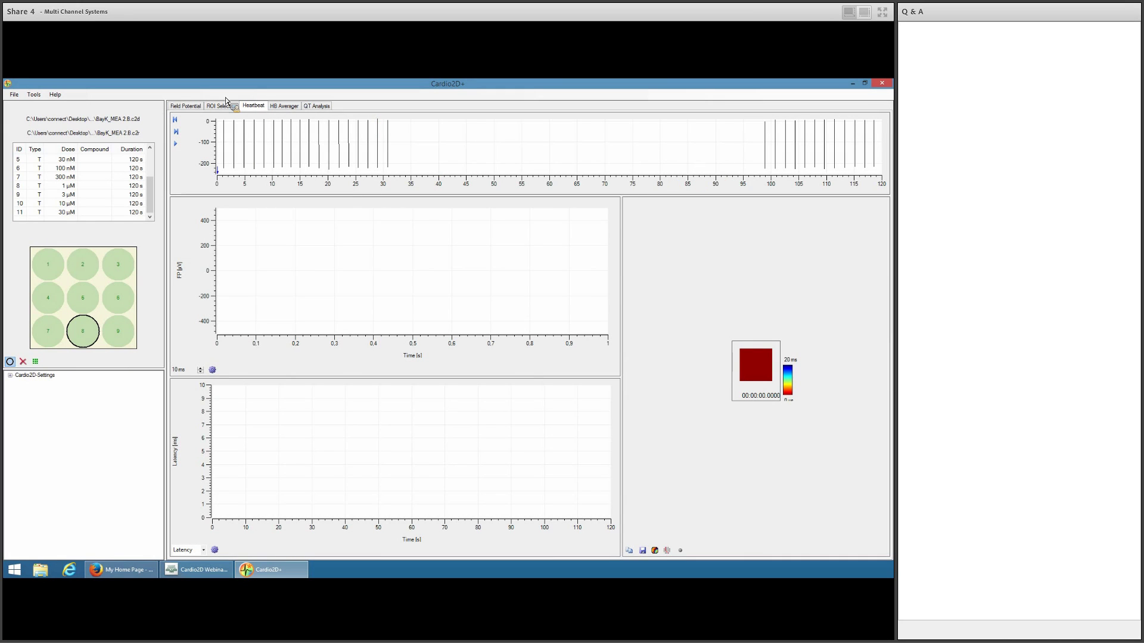
- Add channels 8, 5 and 4 to the averaged FP plot, then view the QT Analysis results
{"action": "left_click", "coordinate": [276, 111]}
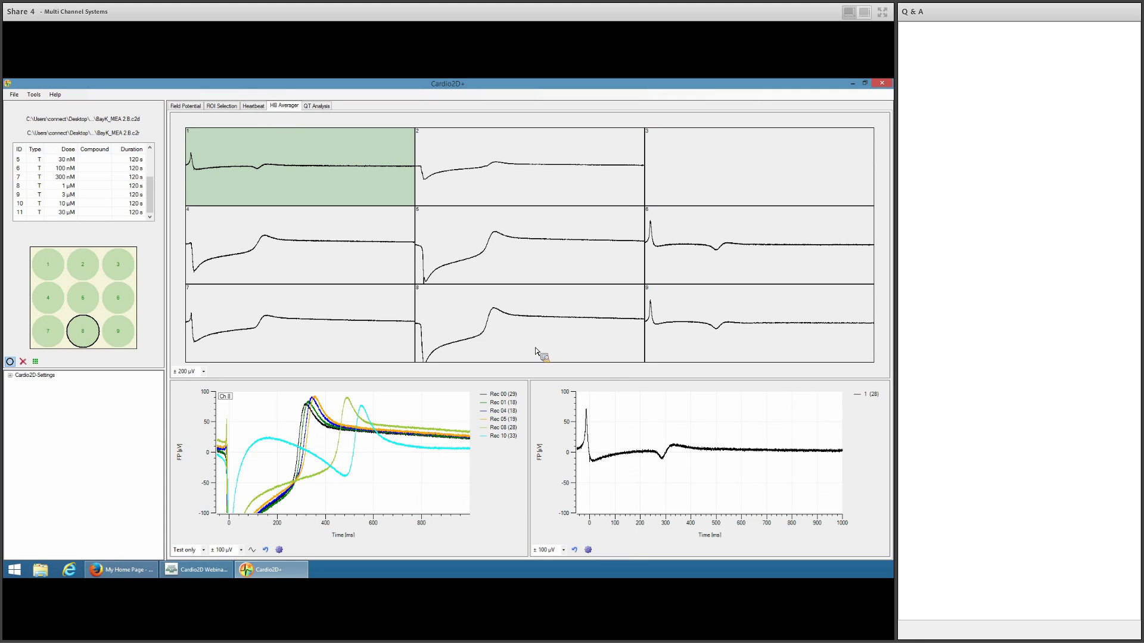
{"action": "mouse_move", "coordinate": [534, 351]}
{"action": "left_mouse_down"}
{"action": "mouse_move", "coordinate": [511, 294]}
{"action": "mouse_move", "coordinate": [519, 256]}
{"action": "mouse_move", "coordinate": [370, 280]}
{"action": "mouse_move", "coordinate": [330, 255]}
{"action": "left_mouse_up"}
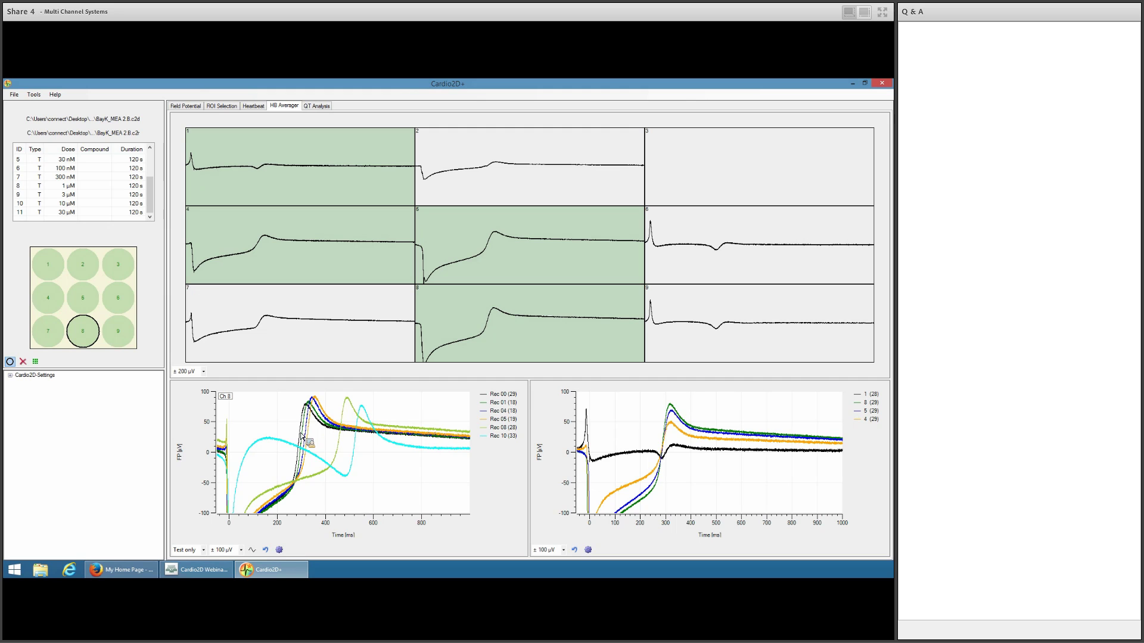
{"action": "left_click", "coordinate": [316, 107]}
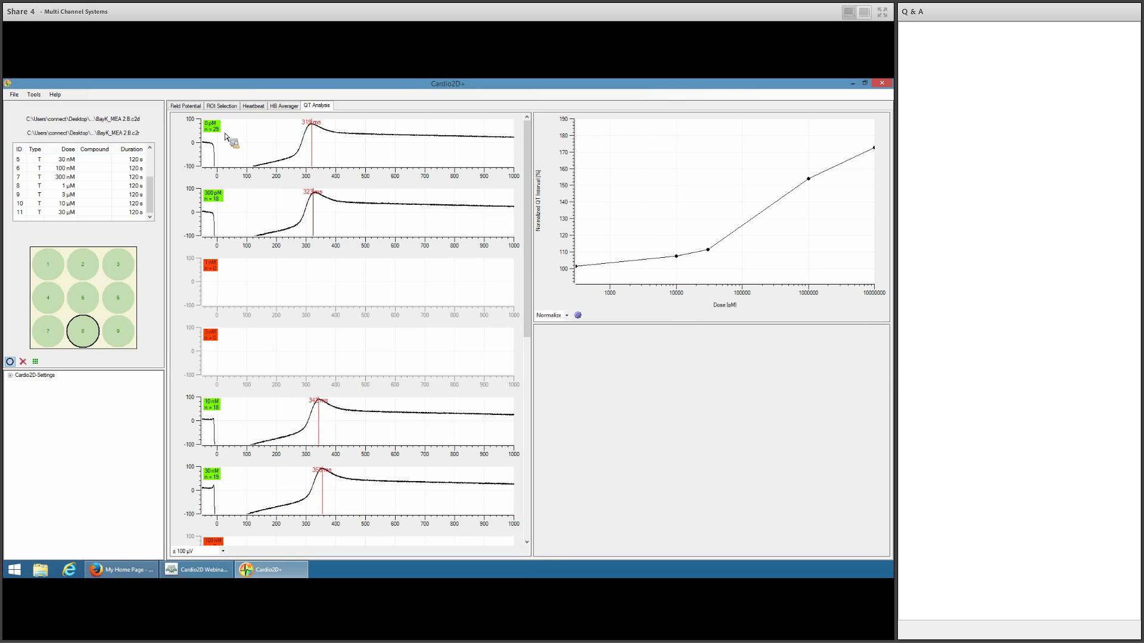
- Scroll to the end of the per-dose QT traces and enable Edit Plot on the dose-response chart
{"action": "left_click_drag", "start_coordinate": [527, 164], "coordinate": [524, 286]}
{"action": "scroll", "coordinate": [505, 393], "scroll_direction": "down", "scroll_amount": 3}
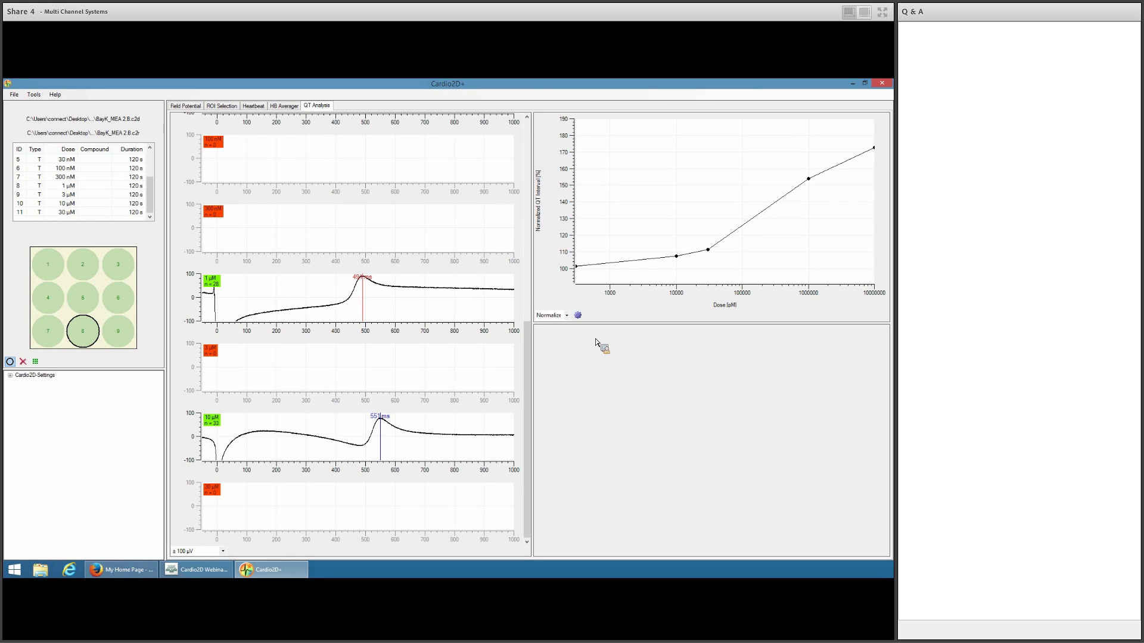
{"action": "left_click", "coordinate": [578, 317]}
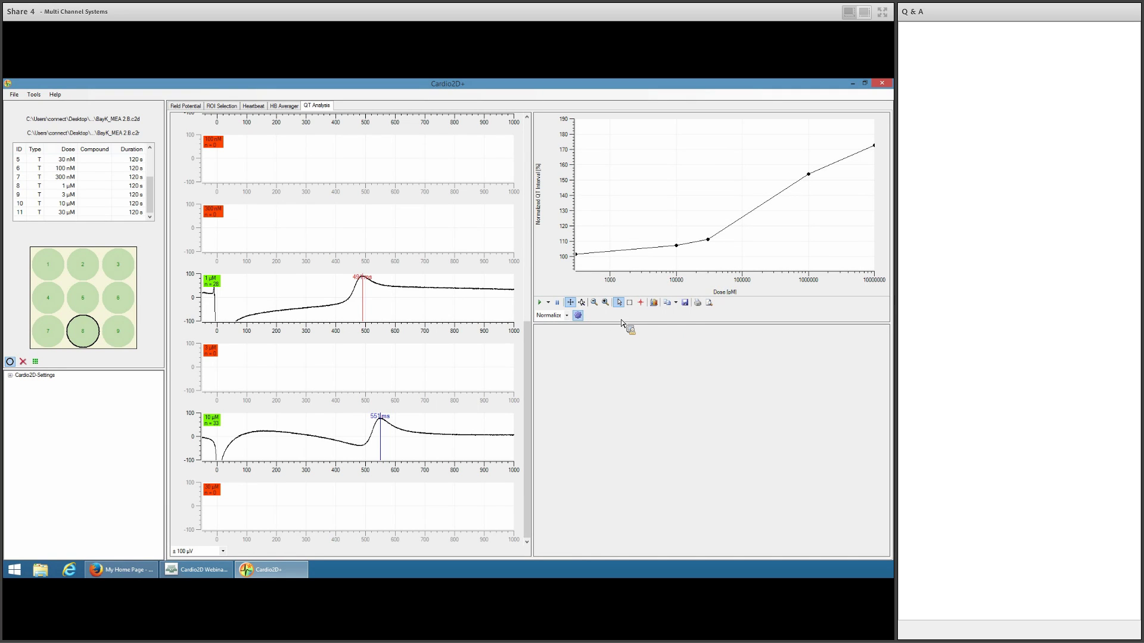
{"action": "left_click", "coordinate": [685, 305]}
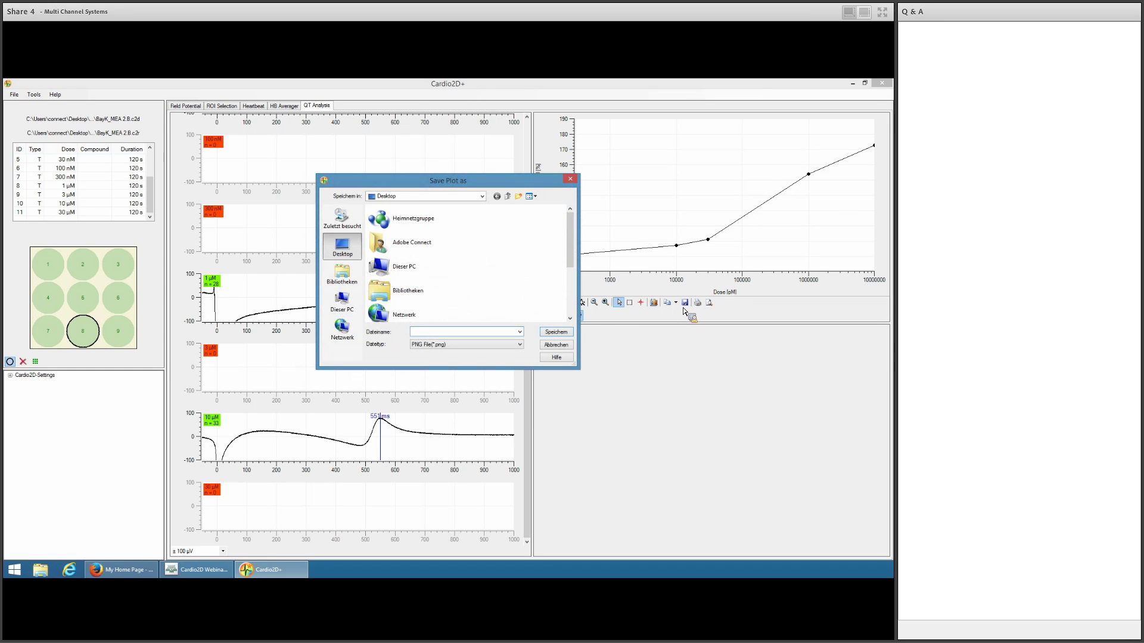
{"action": "left_click", "coordinate": [519, 345]}
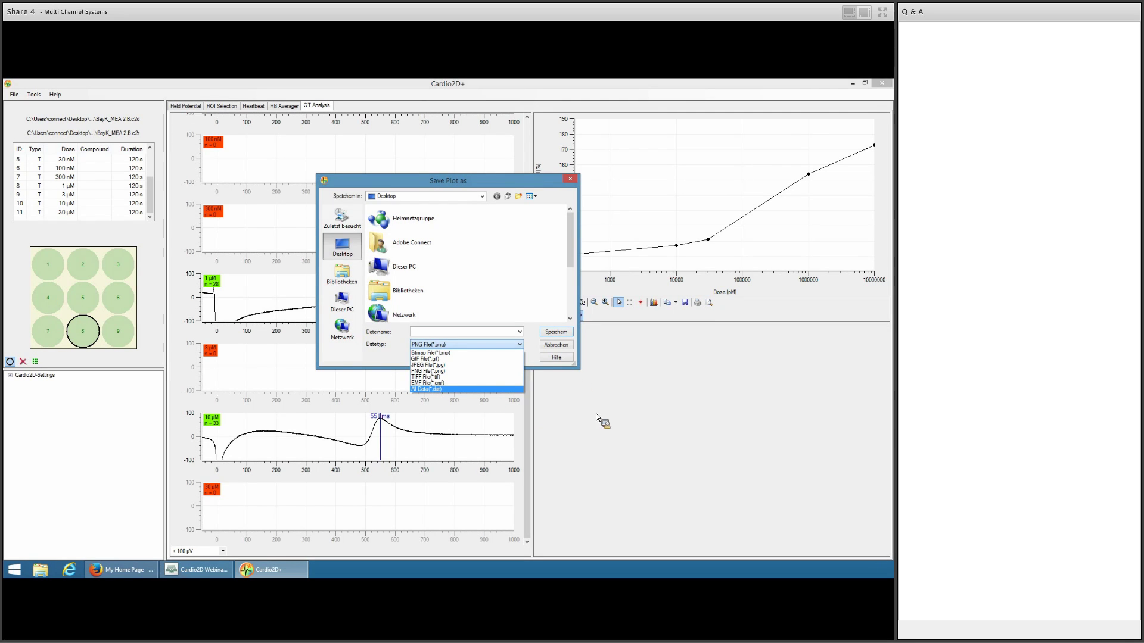
{"action": "left_click", "coordinate": [558, 338]}
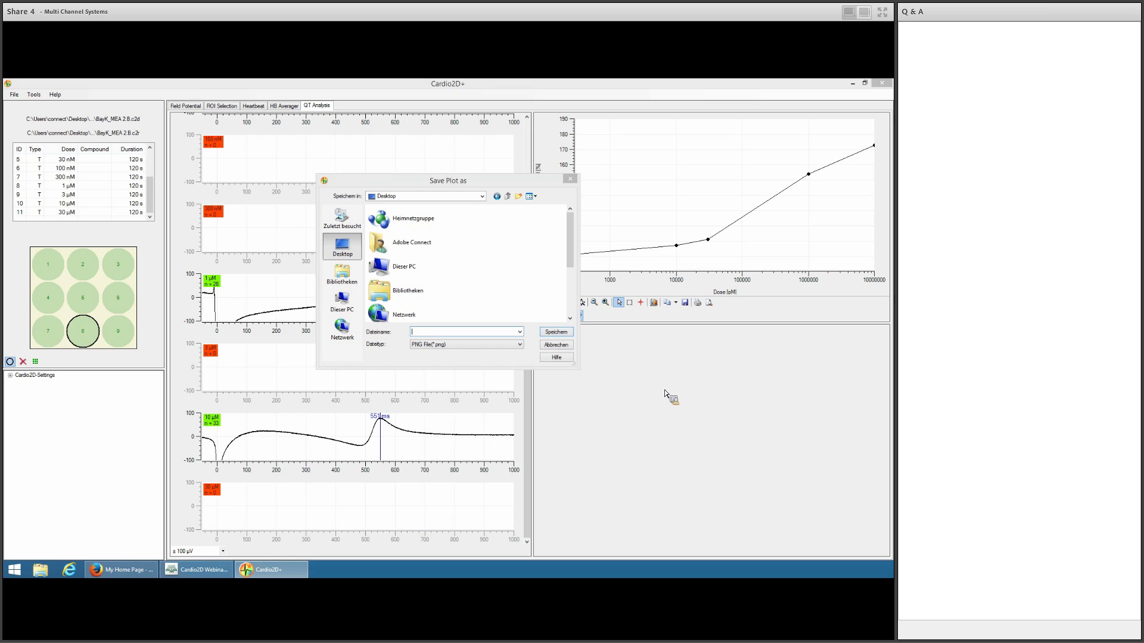
- Close the Save Plot as dialog without saving
{"action": "left_click", "coordinate": [571, 180]}
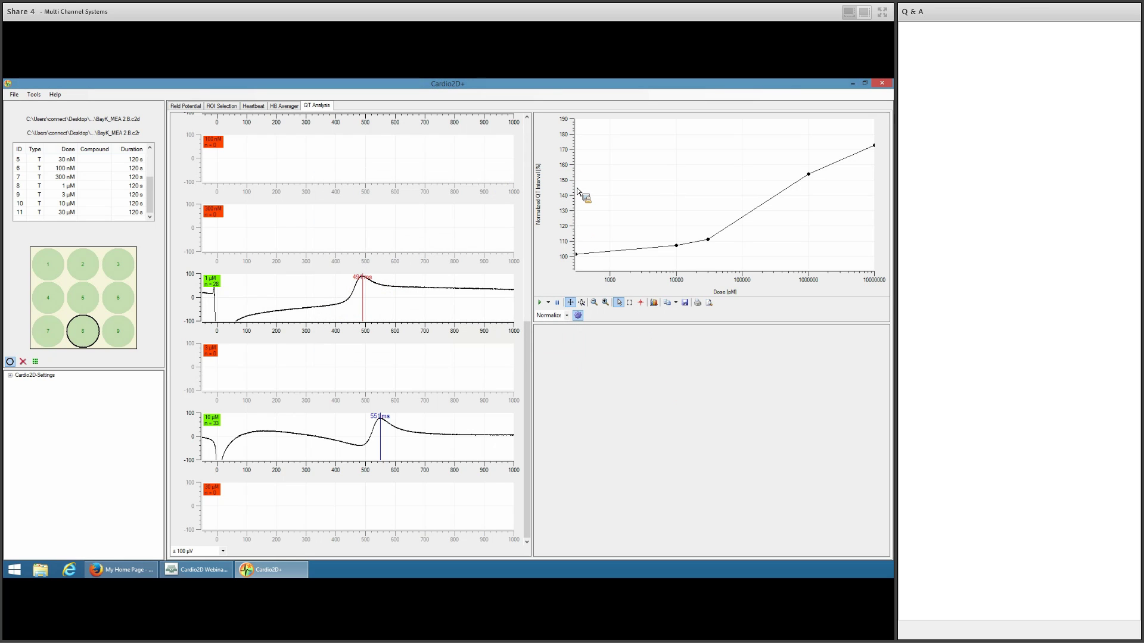